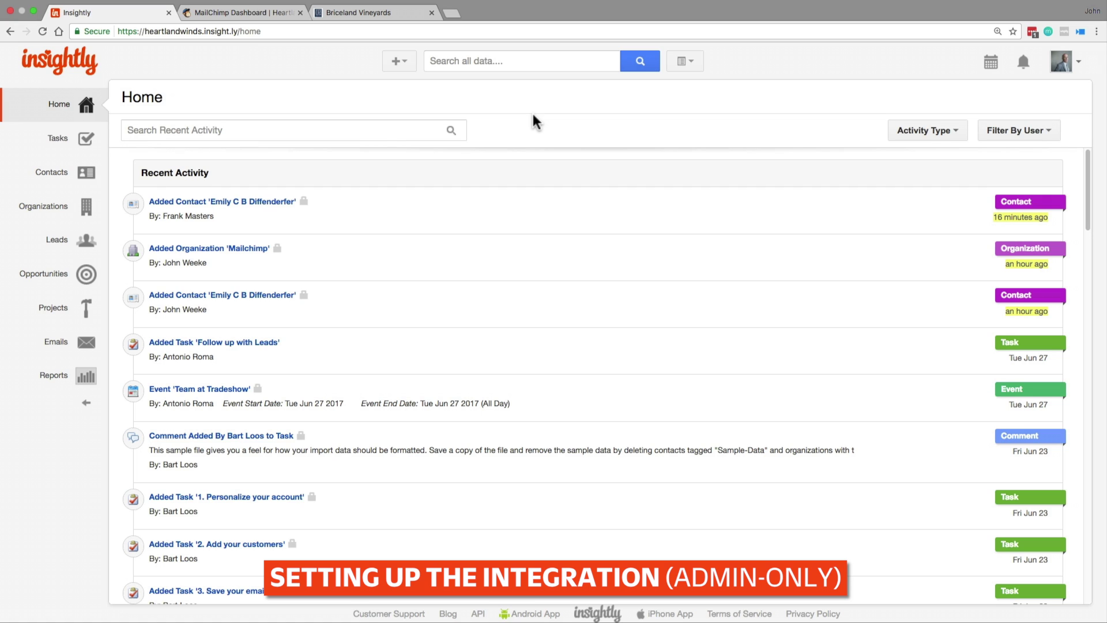
- Reach Insightly's MailChimp setup via System Settings > Integrations, leaving the API key field empty
click(1064, 65)
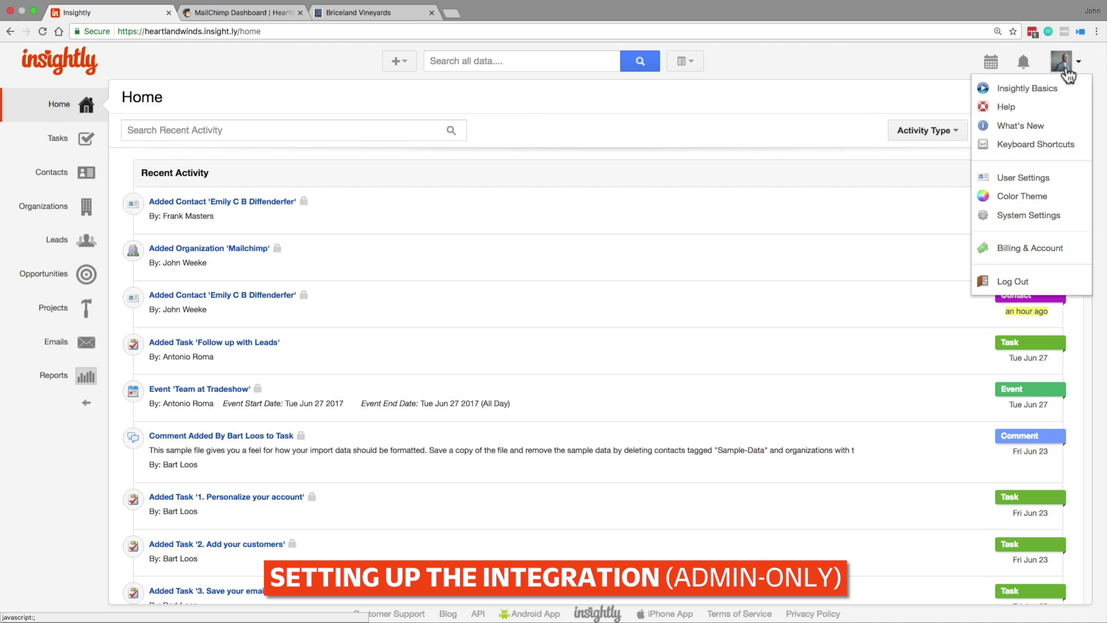
click(1046, 215)
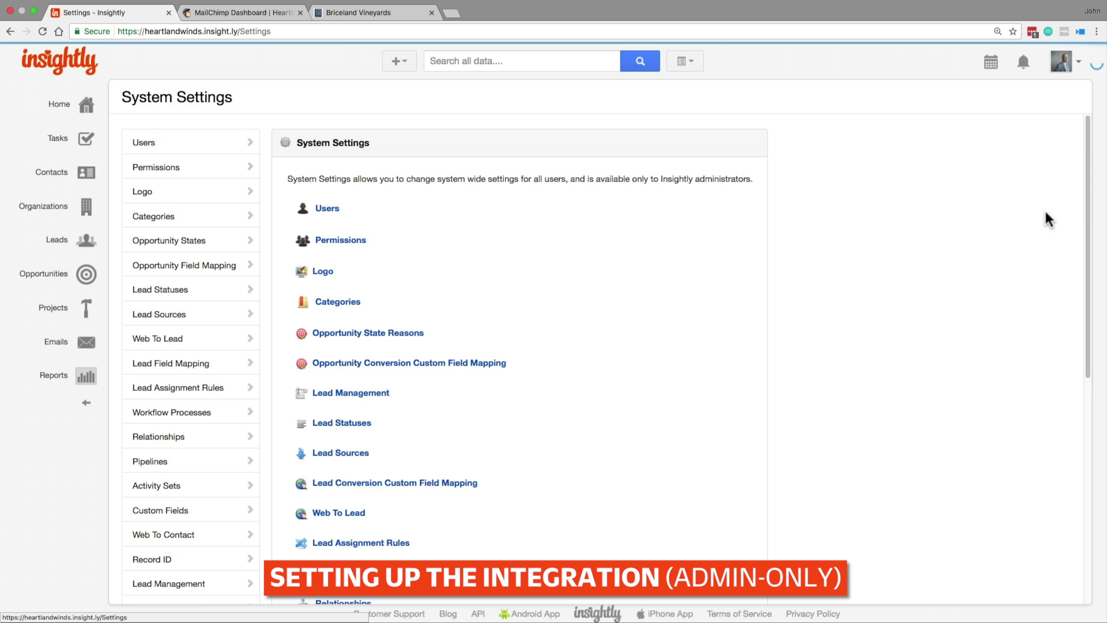
scroll(617, 323, down, 7)
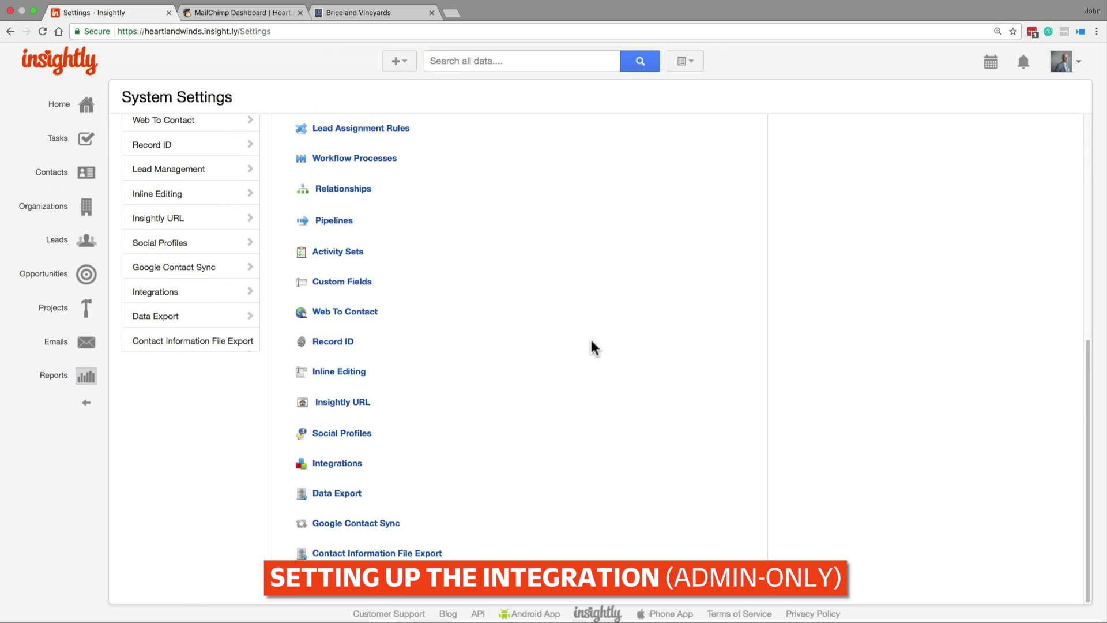
click(233, 299)
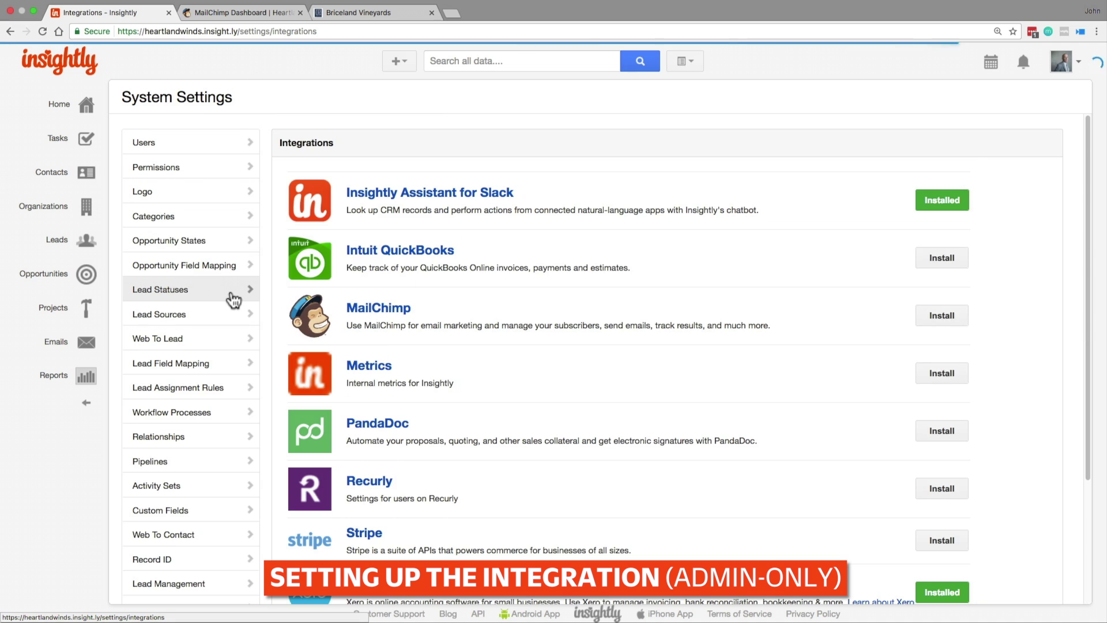
click(941, 316)
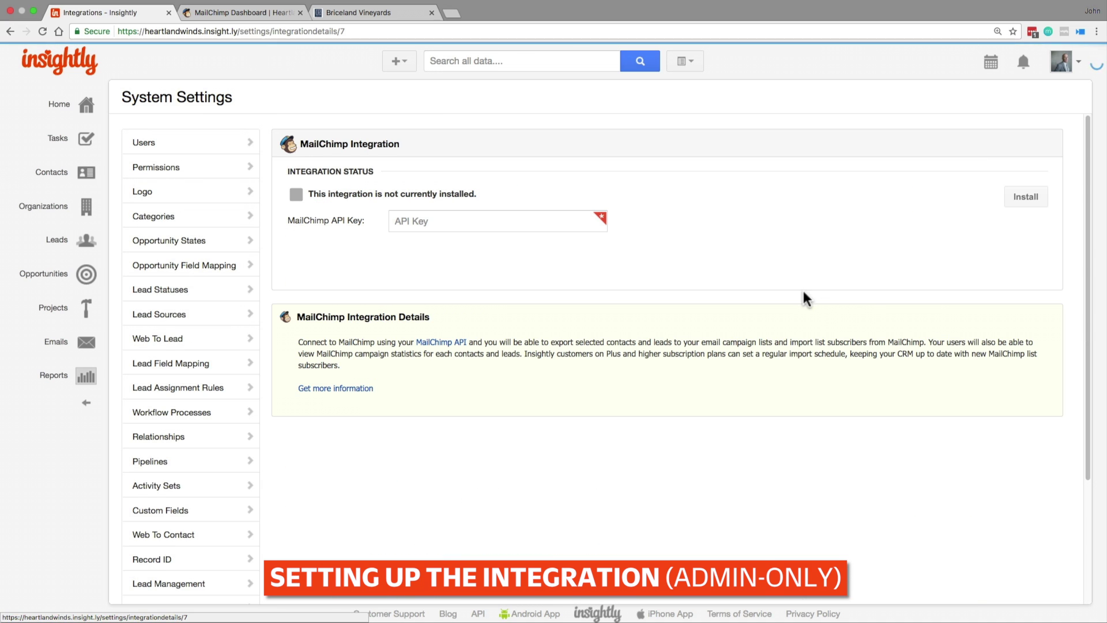
click(559, 217)
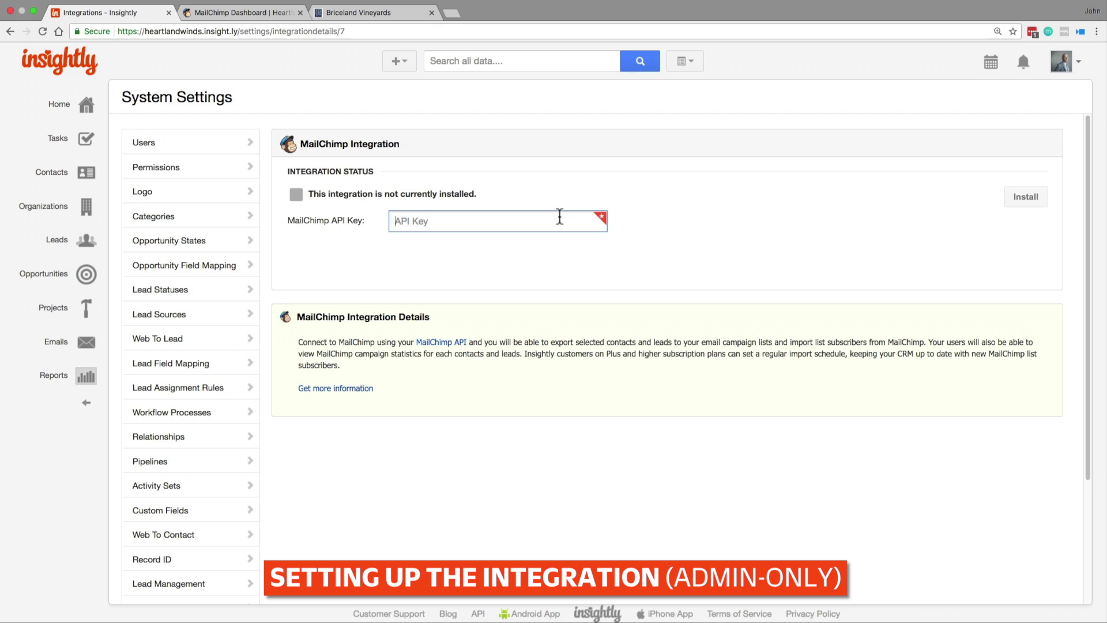
click(547, 190)
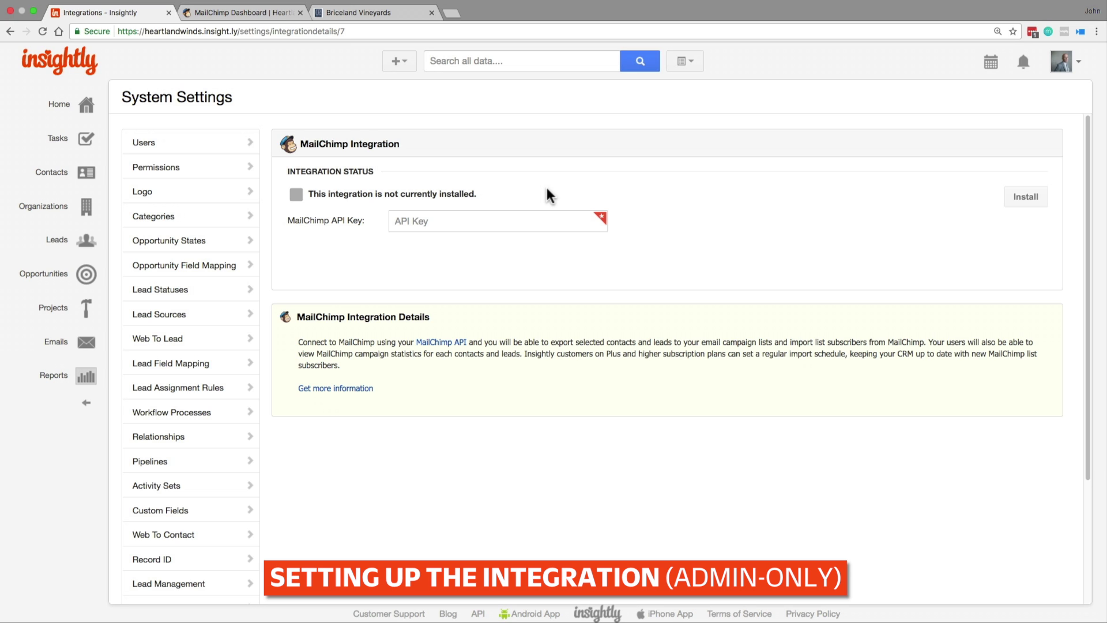
- Copy the existing key from MailChimp's Account > Extras > API keys page
click(249, 13)
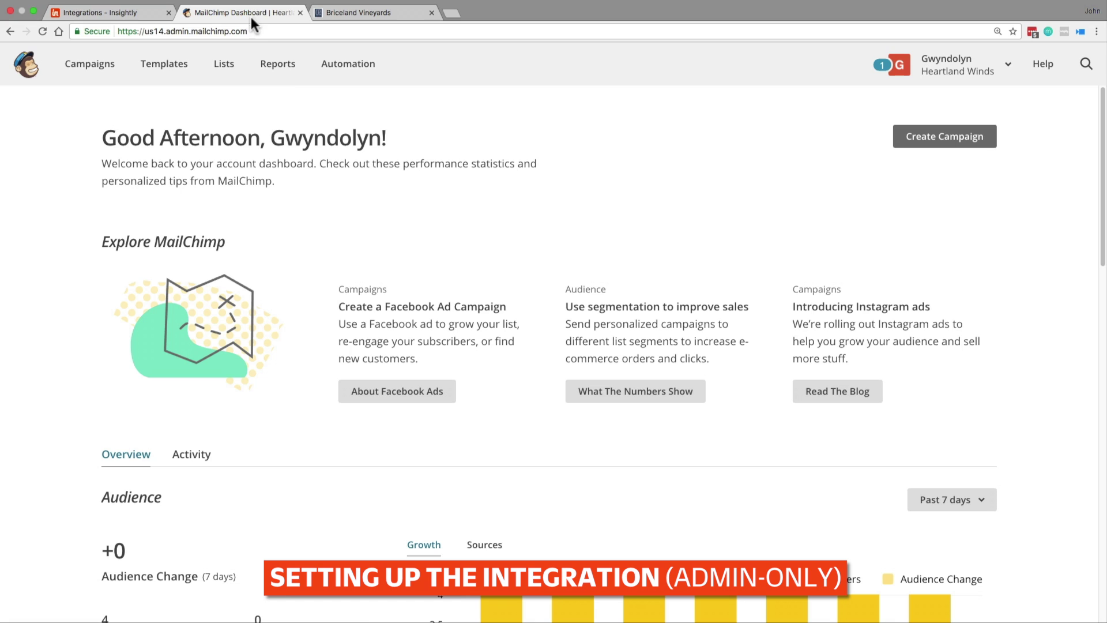
click(955, 65)
click(872, 205)
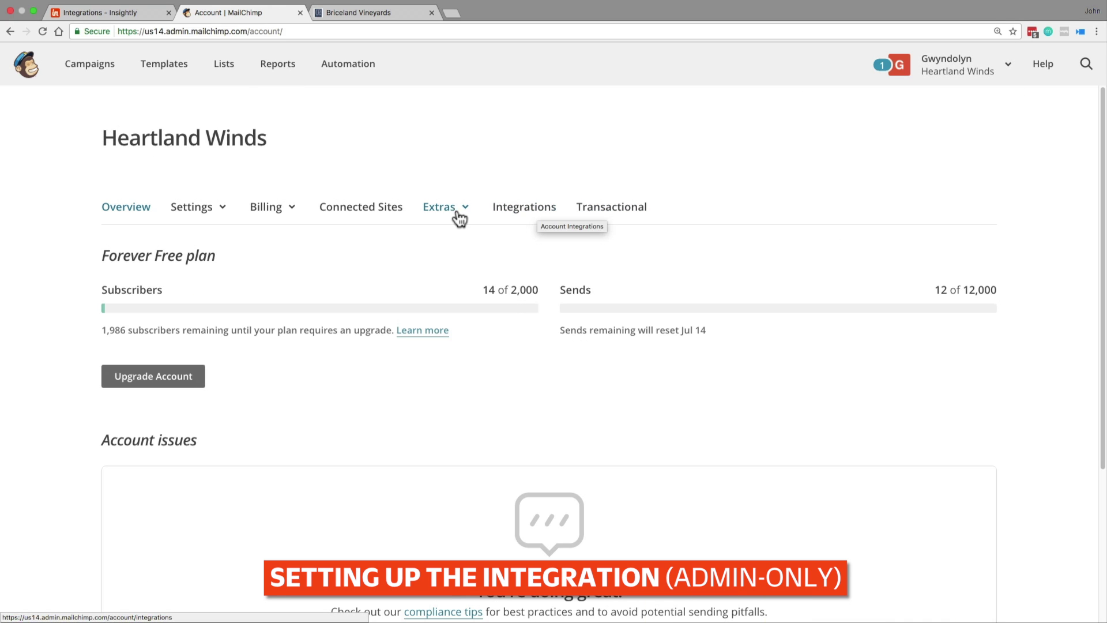
click(455, 213)
click(455, 277)
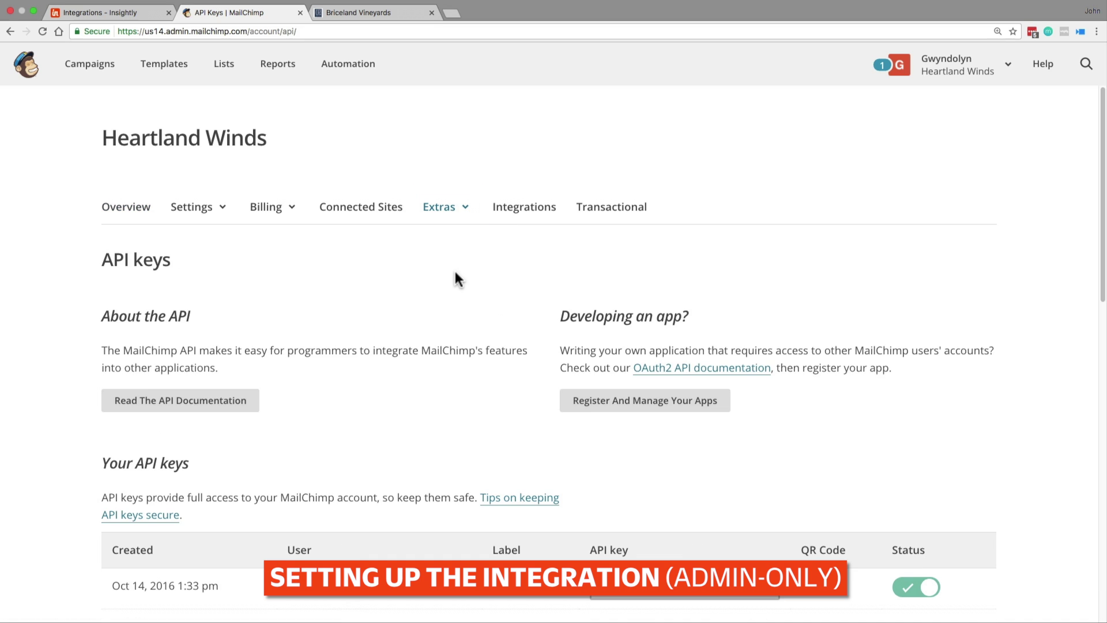
scroll(457, 279, down, 2)
scroll(456, 280, down, 6)
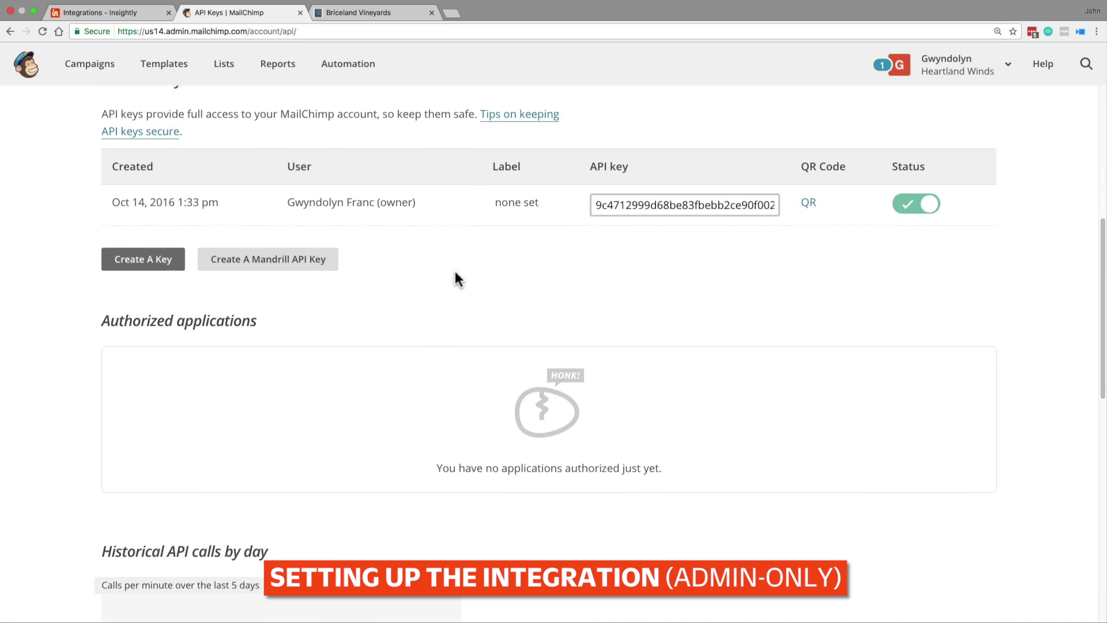
click(653, 201)
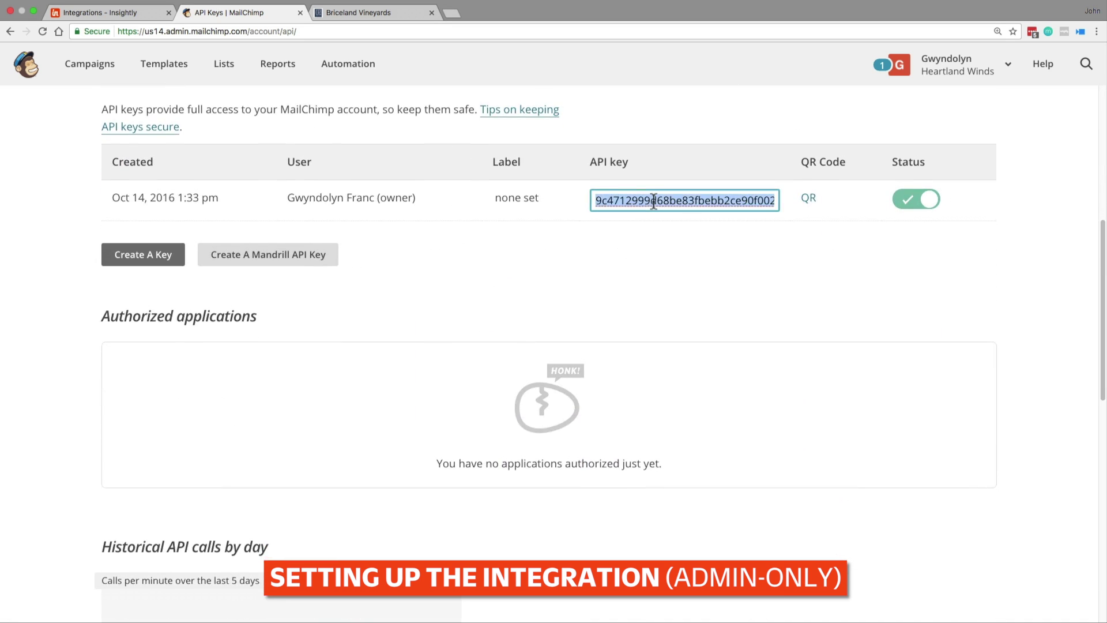
click(109, 13)
- Paste the copied key into the MailChimp API Key field and install the integration
click(435, 221)
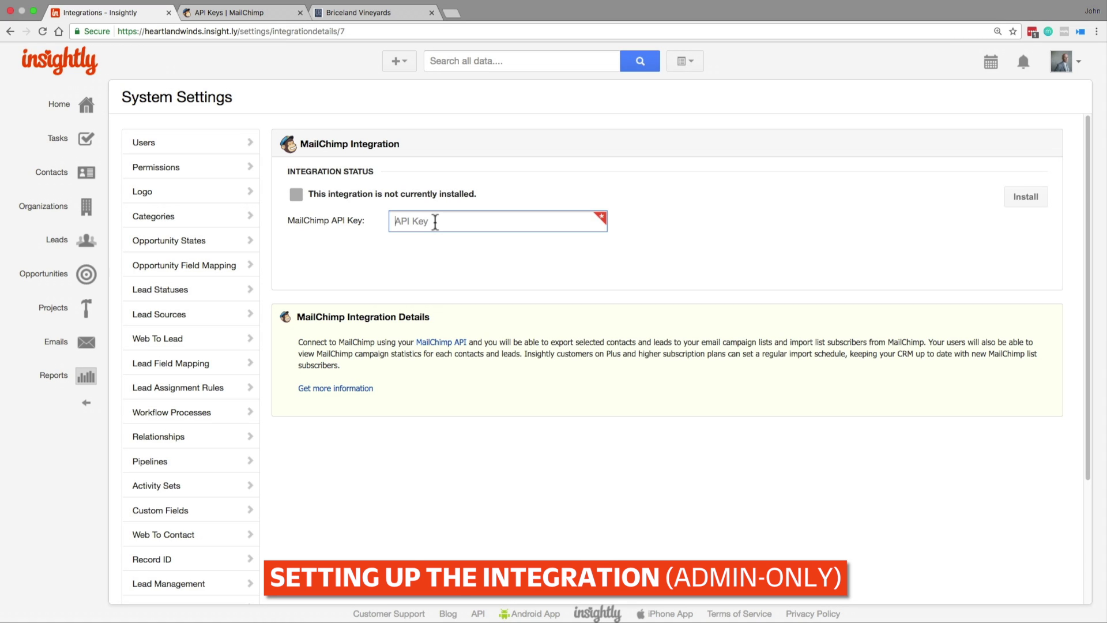
key(super)
key(super+v)
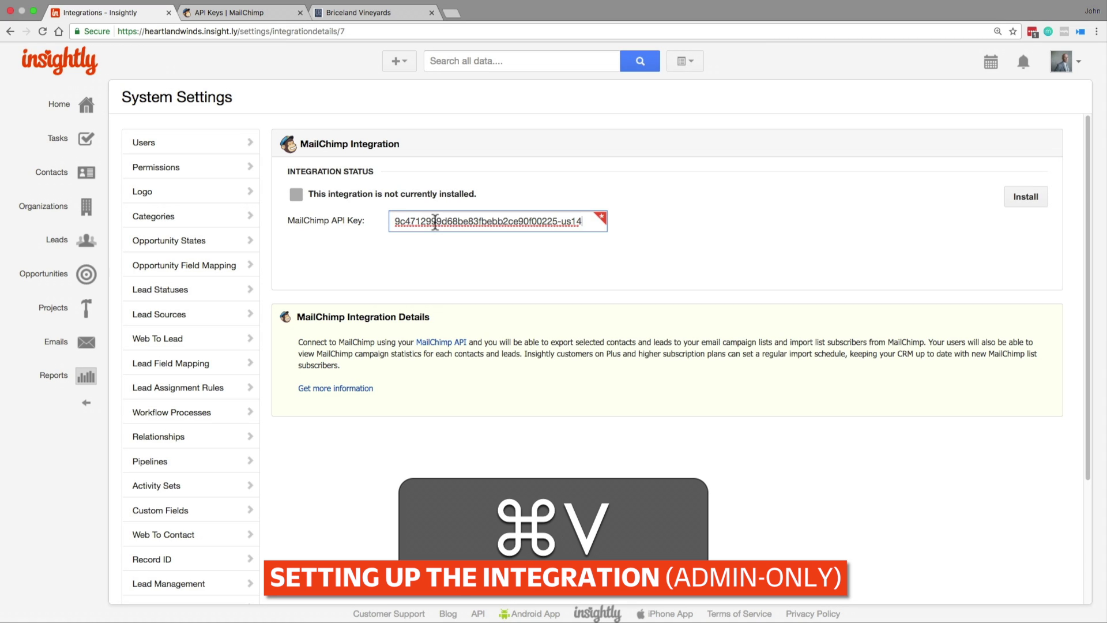
click(1035, 205)
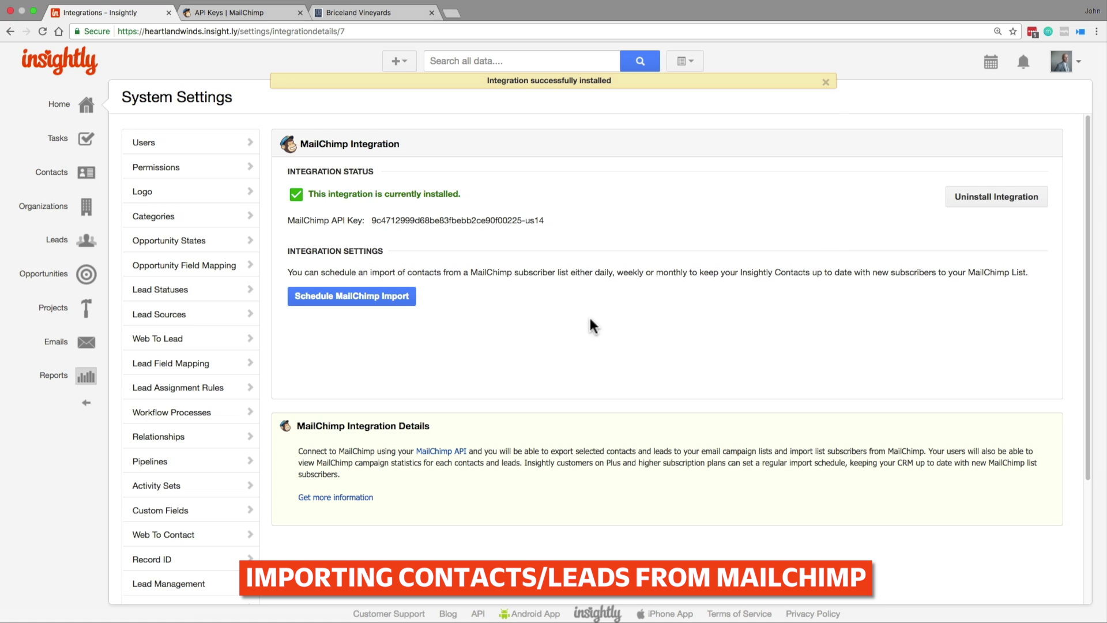
- Import the 'Contacts to Import to Insightly' MailChimp list, keeping First Name mapped to first name
click(85, 179)
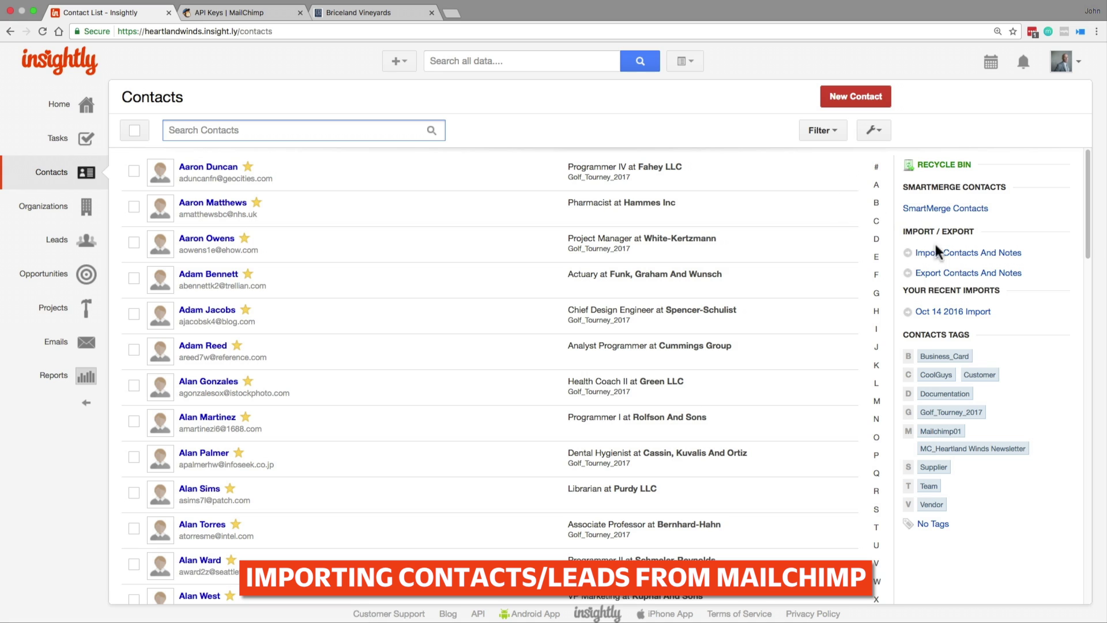
click(943, 256)
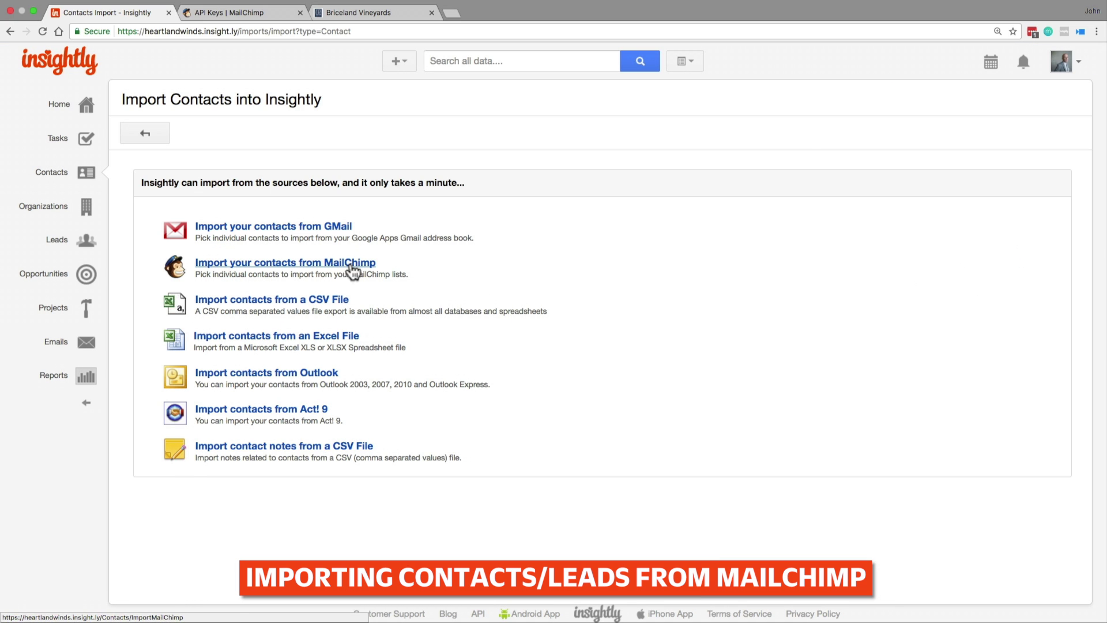
click(337, 266)
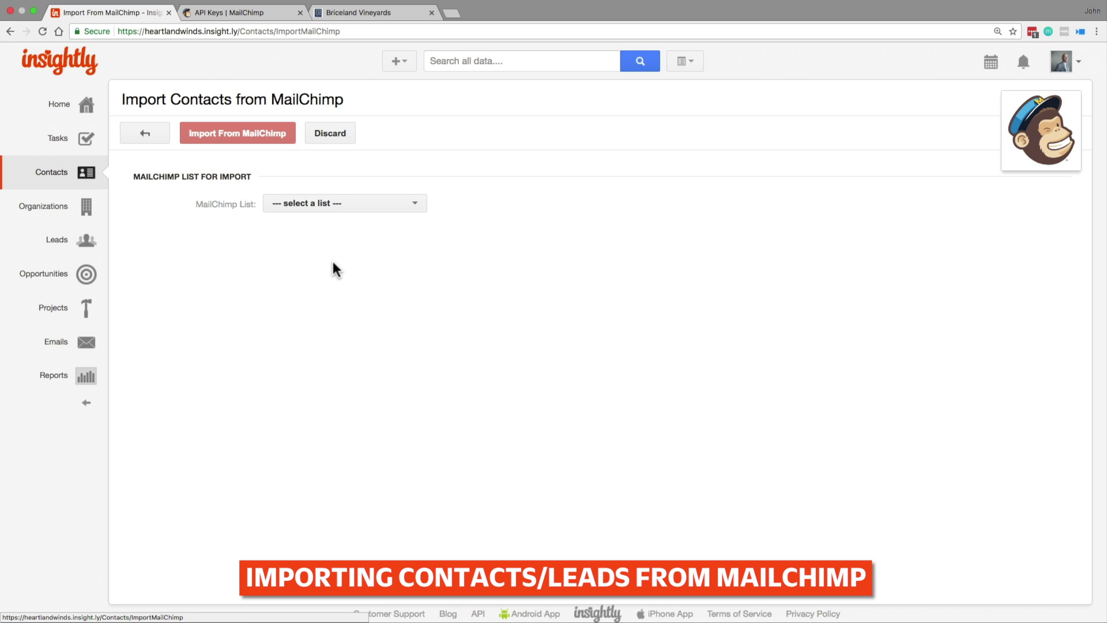
click(401, 203)
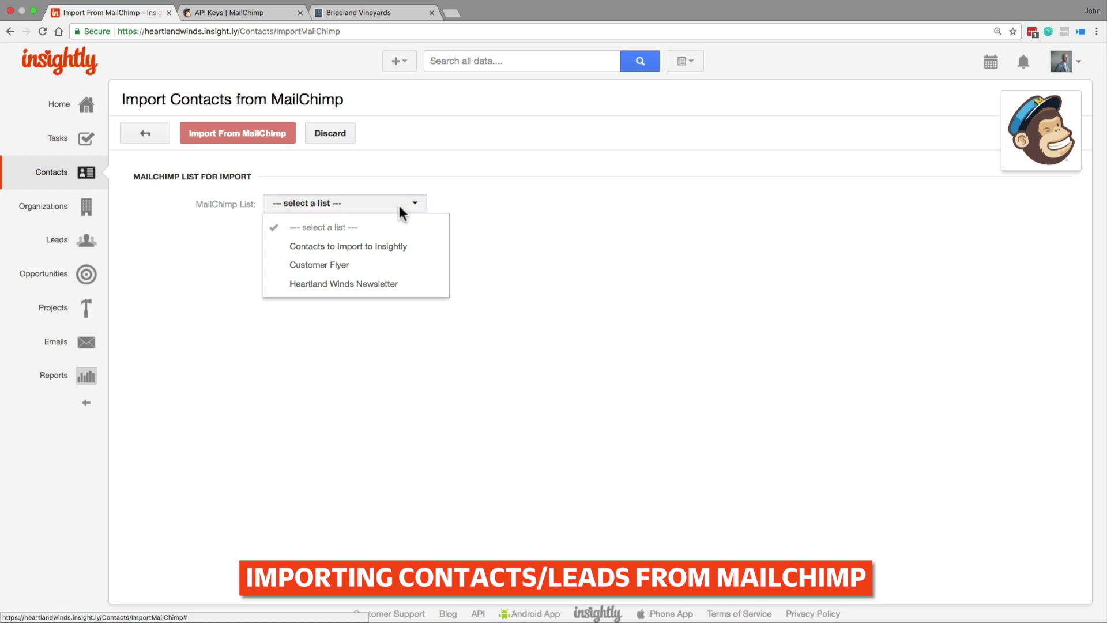
click(418, 245)
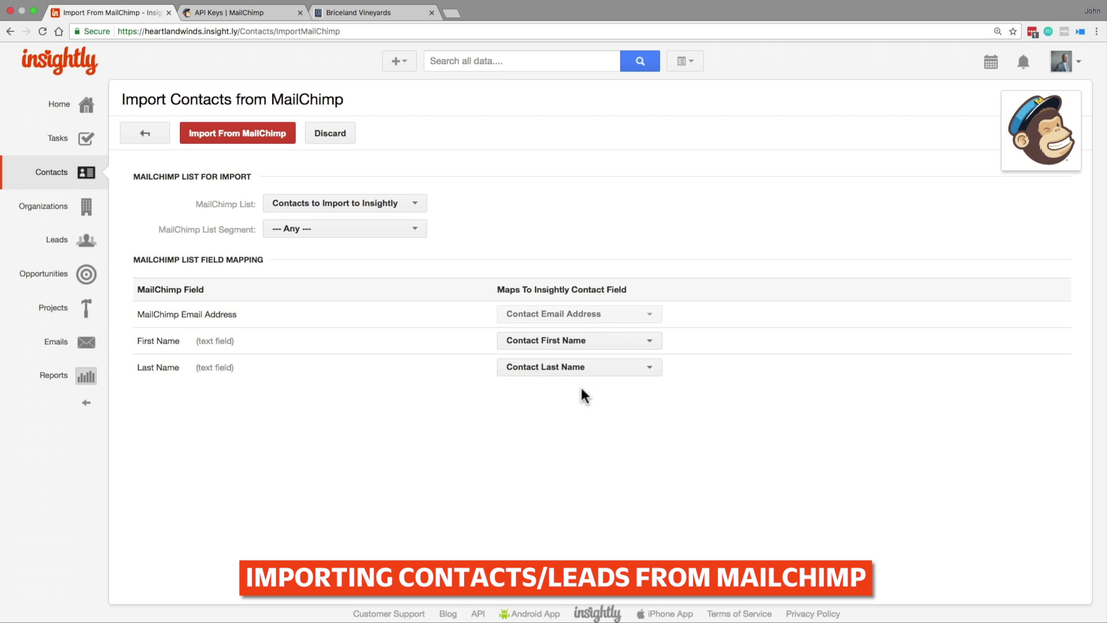
click(625, 340)
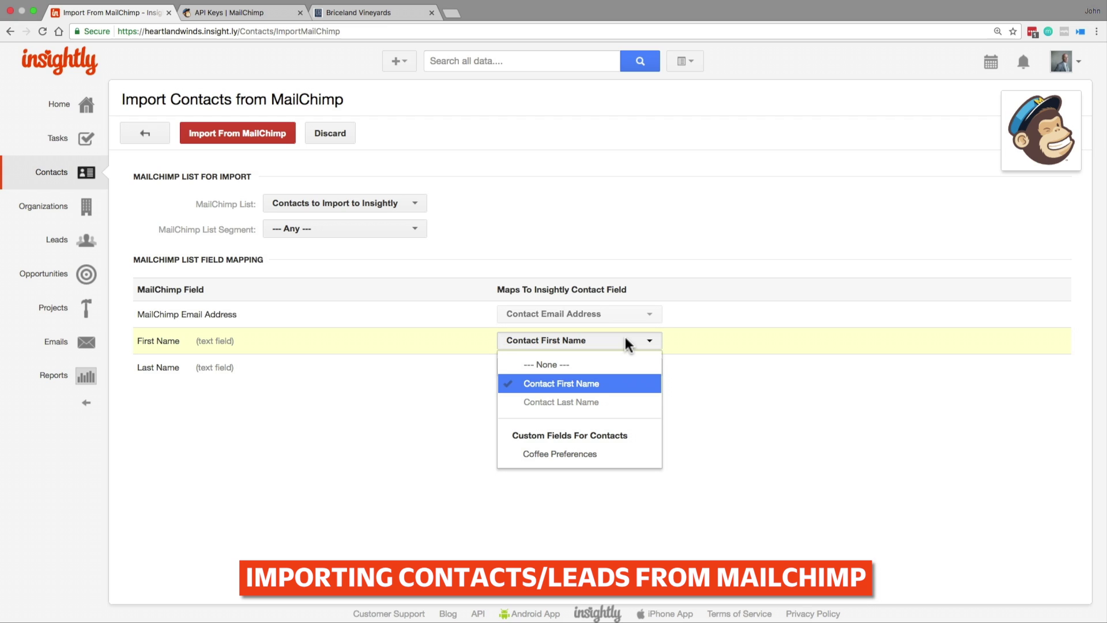
click(626, 340)
click(262, 141)
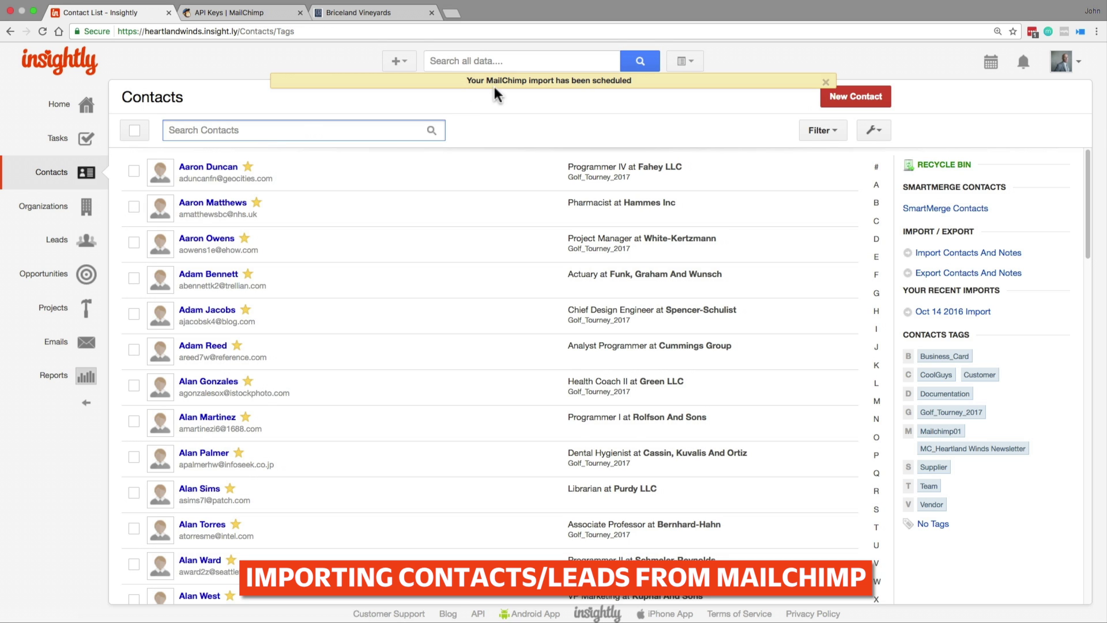
click(493, 84)
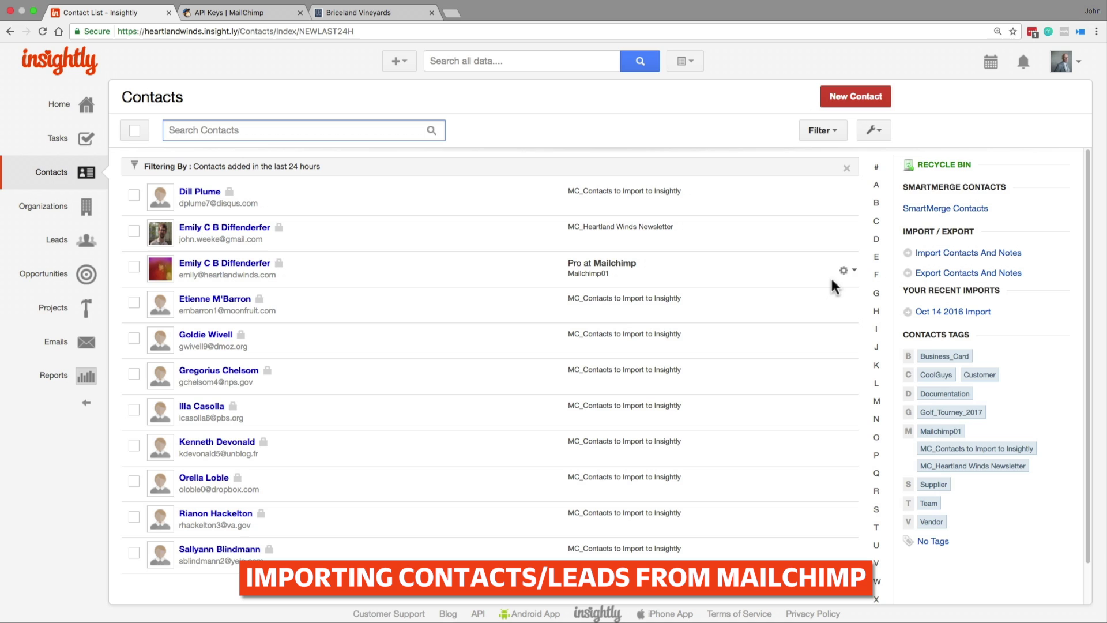
click(937, 451)
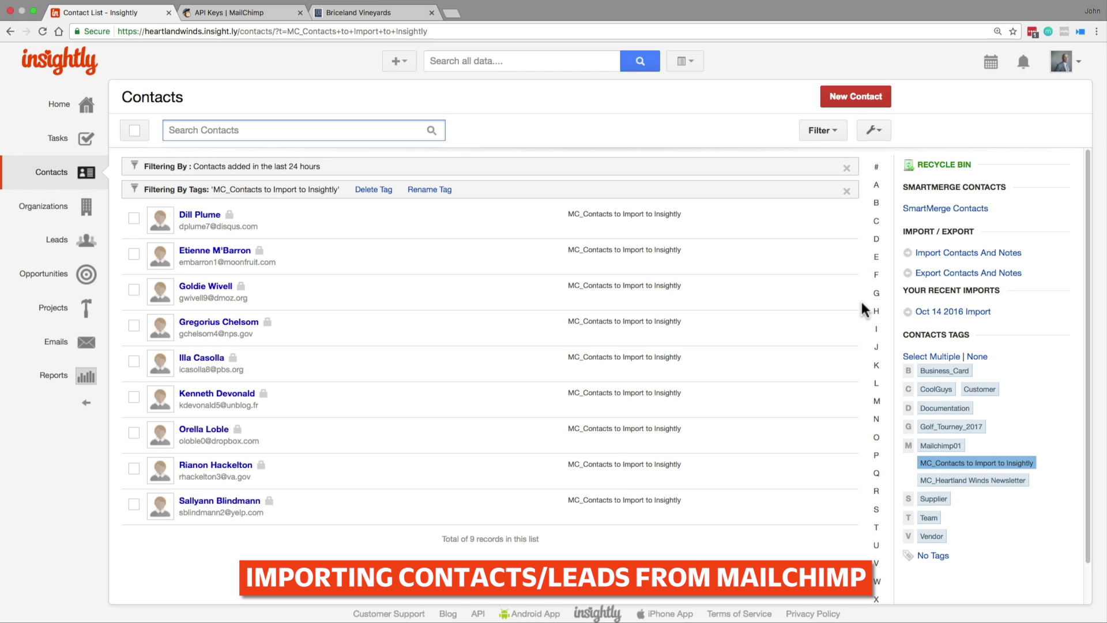
click(847, 168)
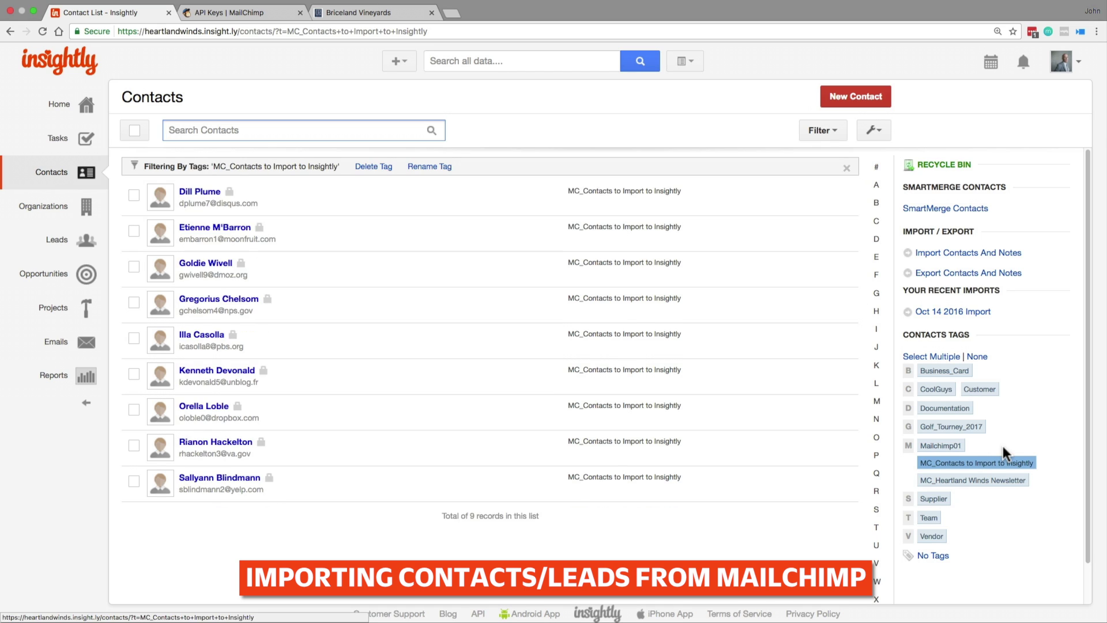
click(238, 371)
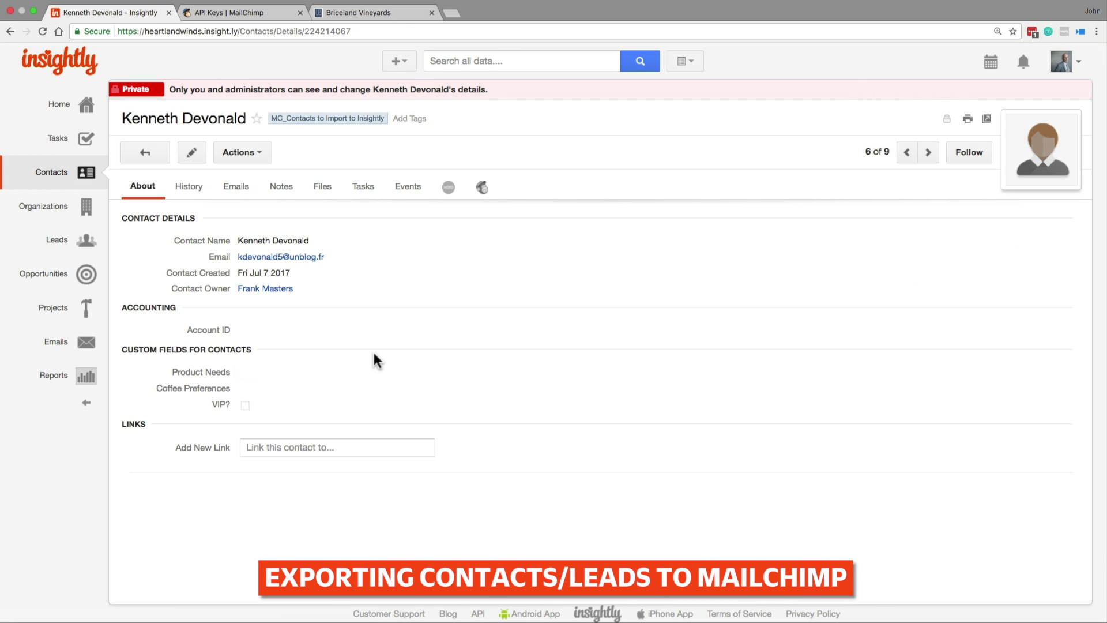
click(145, 152)
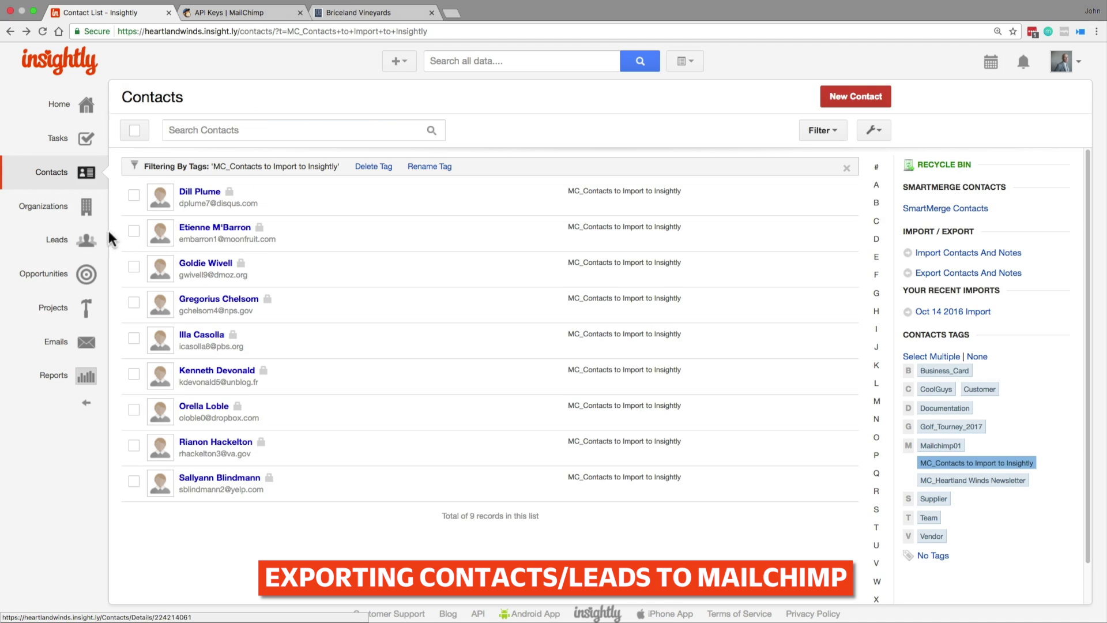
click(79, 182)
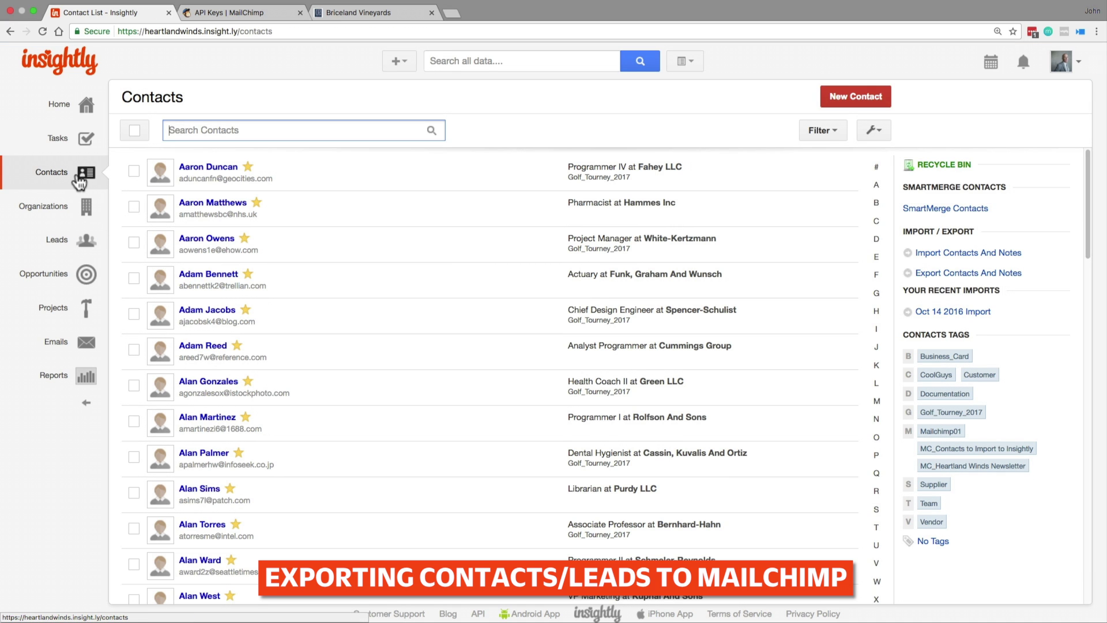
click(133, 171)
click(134, 206)
click(134, 243)
click(134, 279)
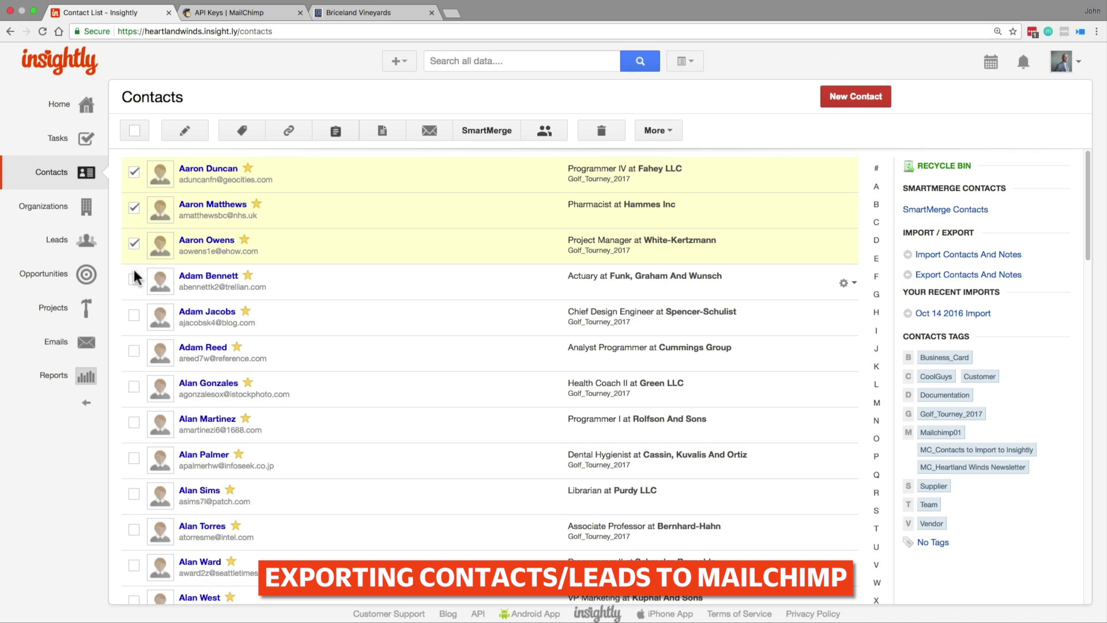
click(134, 316)
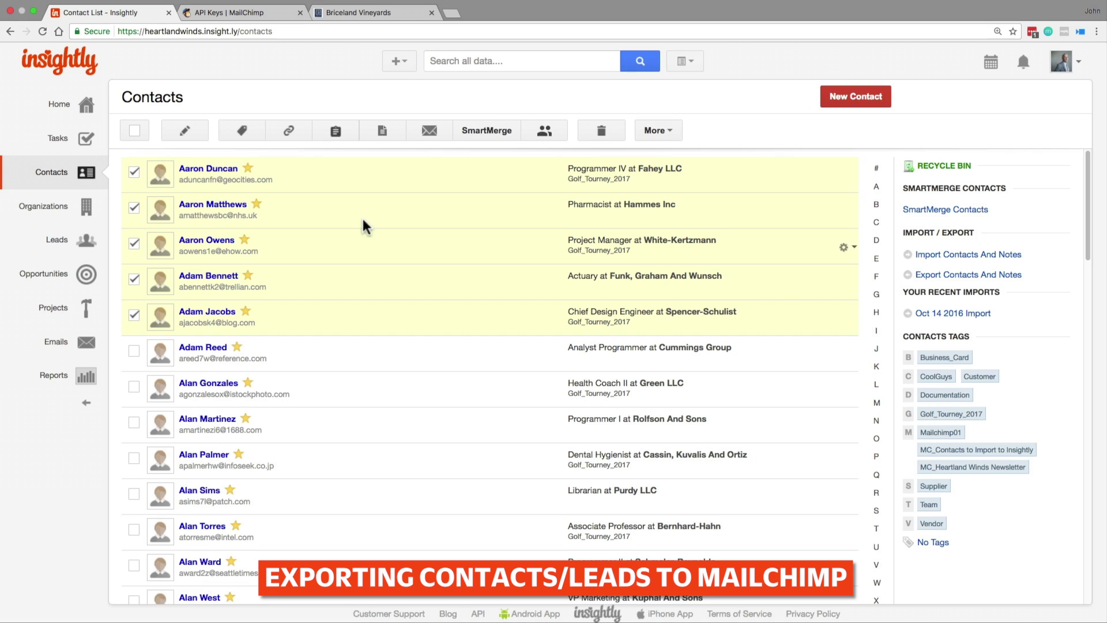
- Export them to the Customer Flyer MailChimp list, keeping the name and email mapping
click(656, 132)
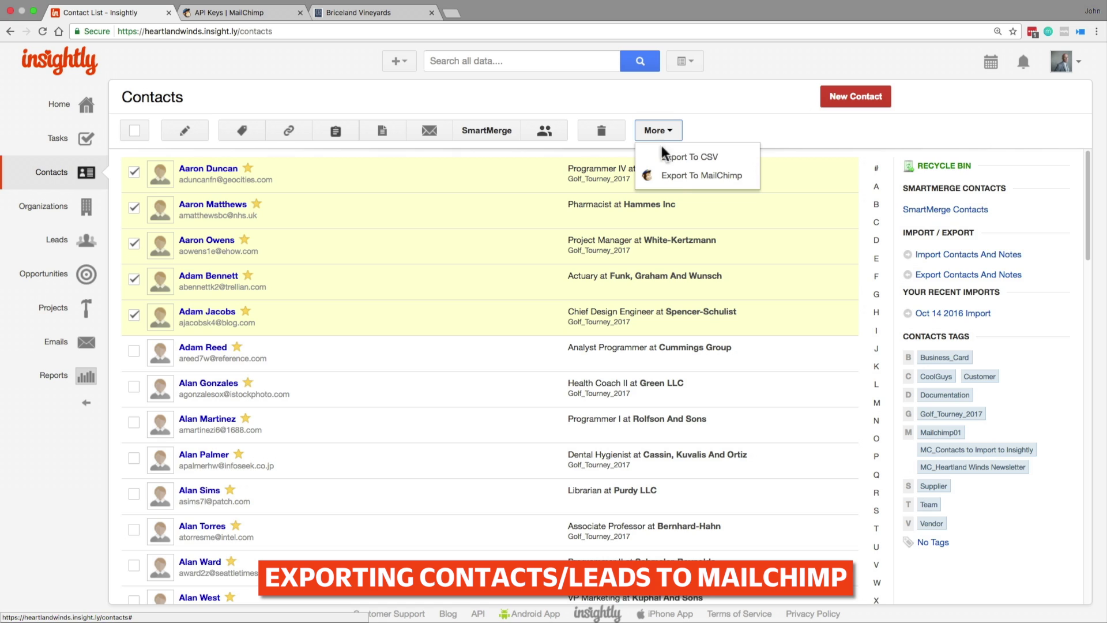
click(677, 176)
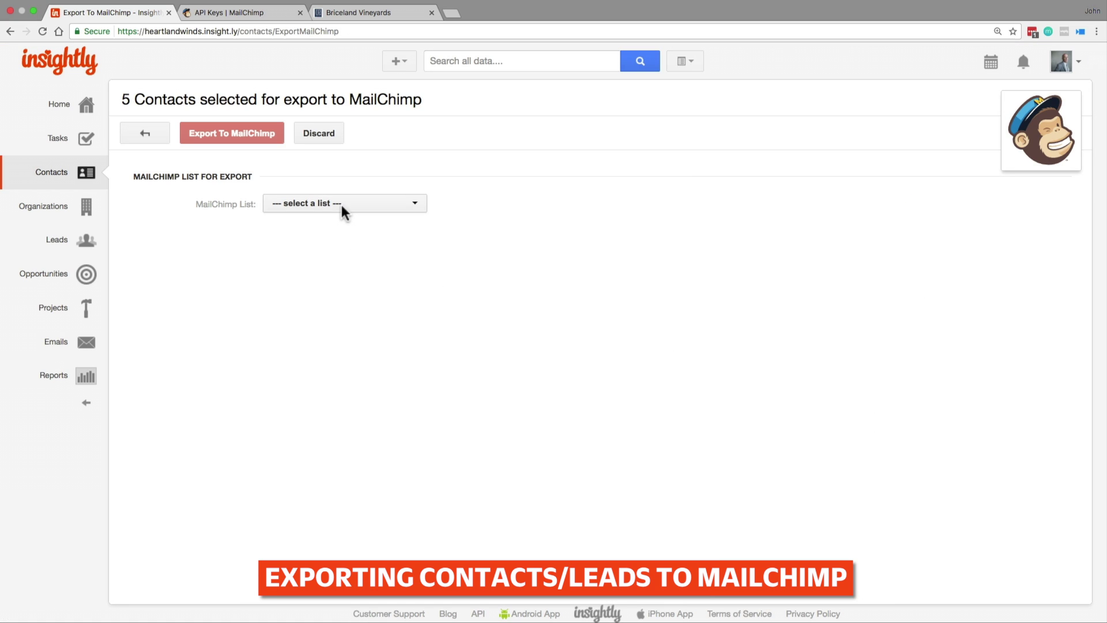
click(343, 204)
click(345, 266)
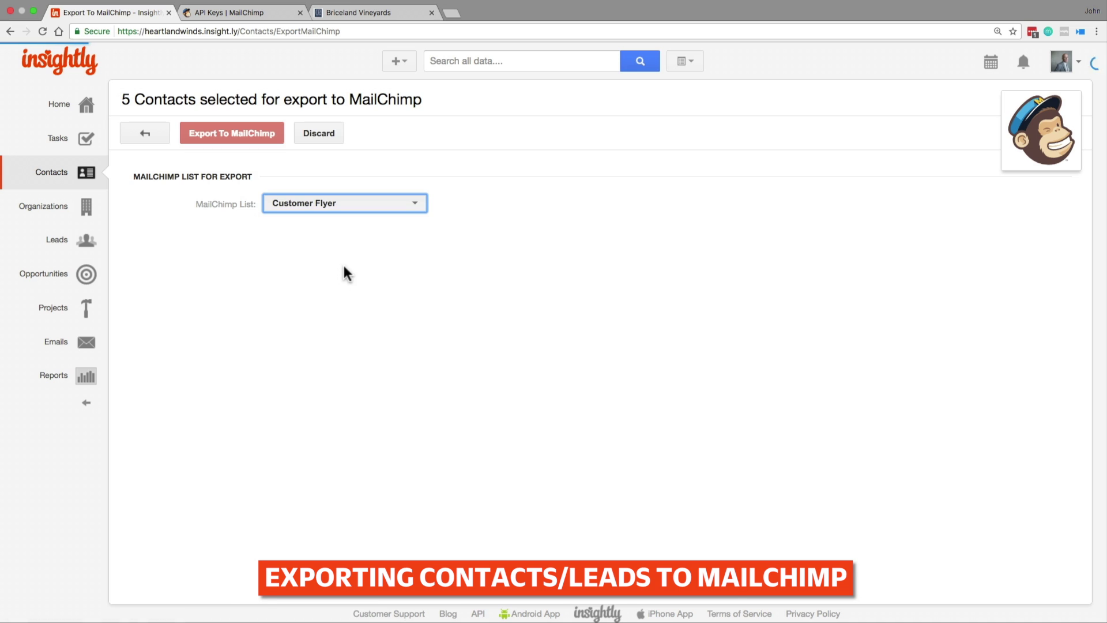
scroll(295, 260, down, 2)
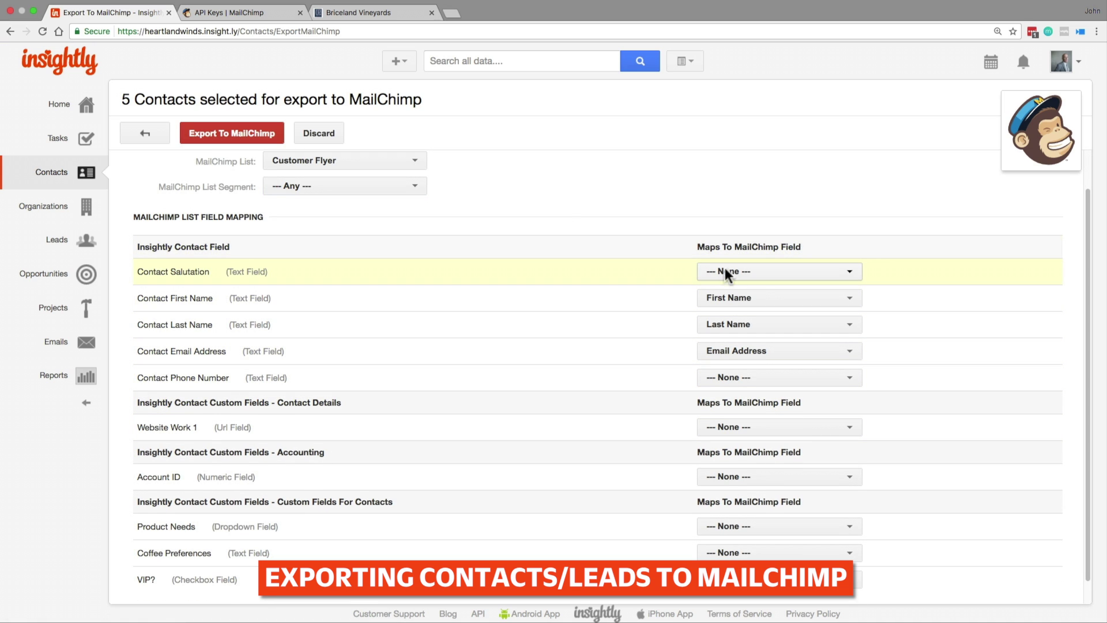
click(766, 297)
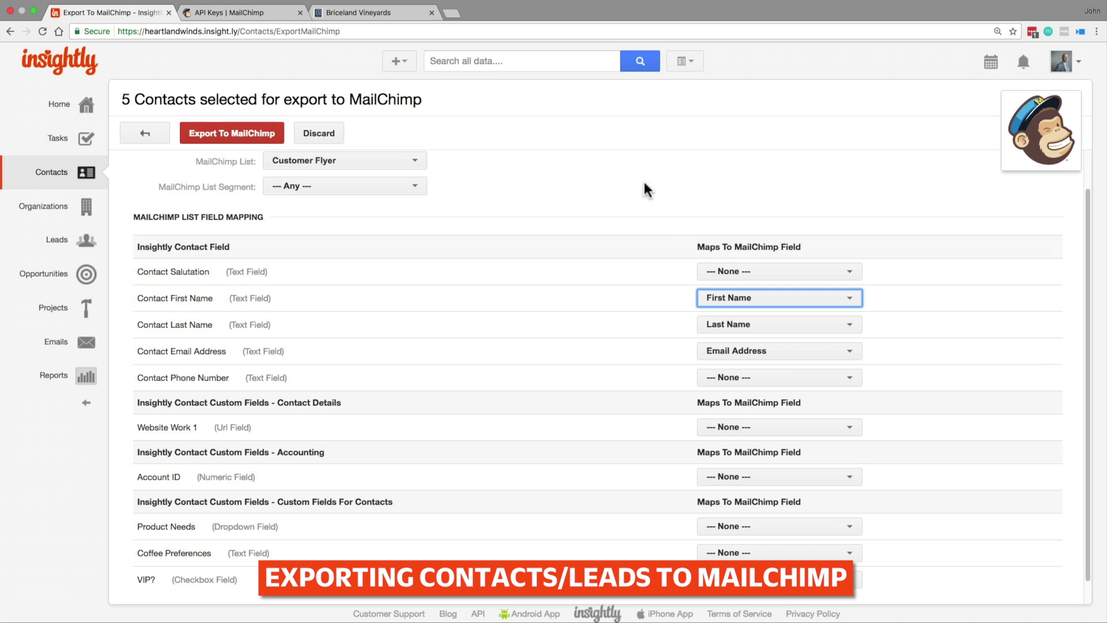
click(618, 150)
scroll(618, 150, up, 1)
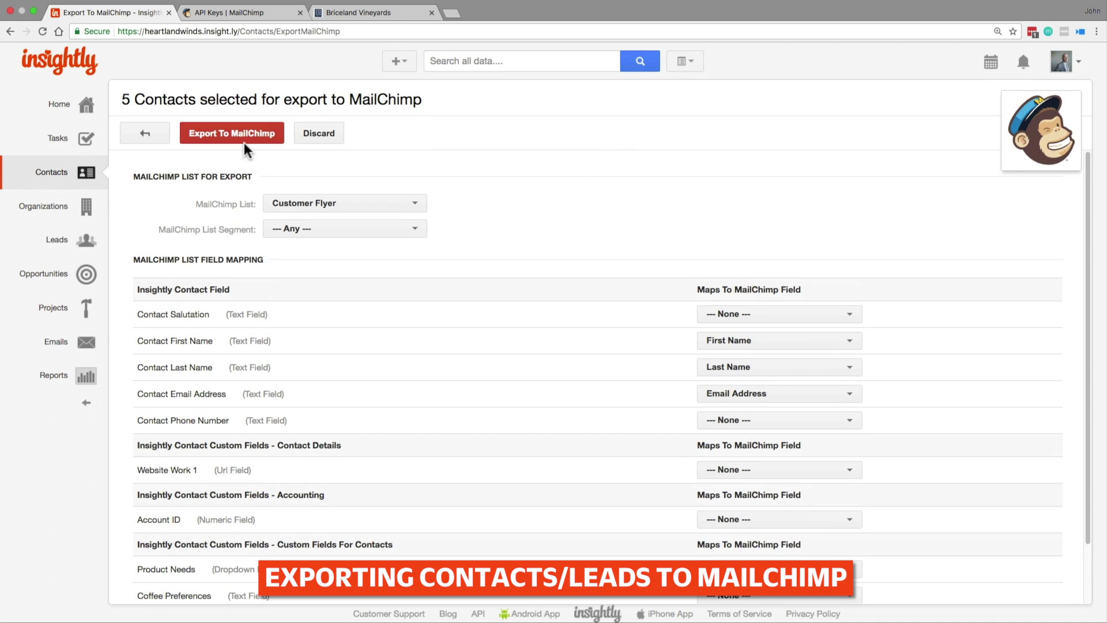
click(243, 140)
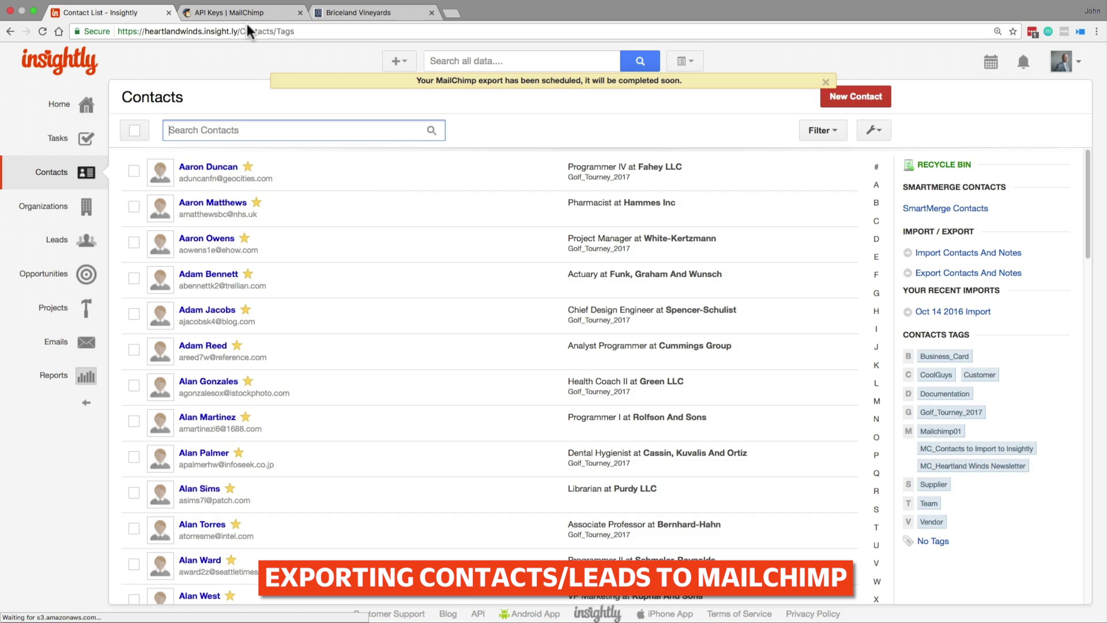
- Open the Customer Flyer list from MailChimp's Lists to view its subscribers
click(244, 12)
click(228, 67)
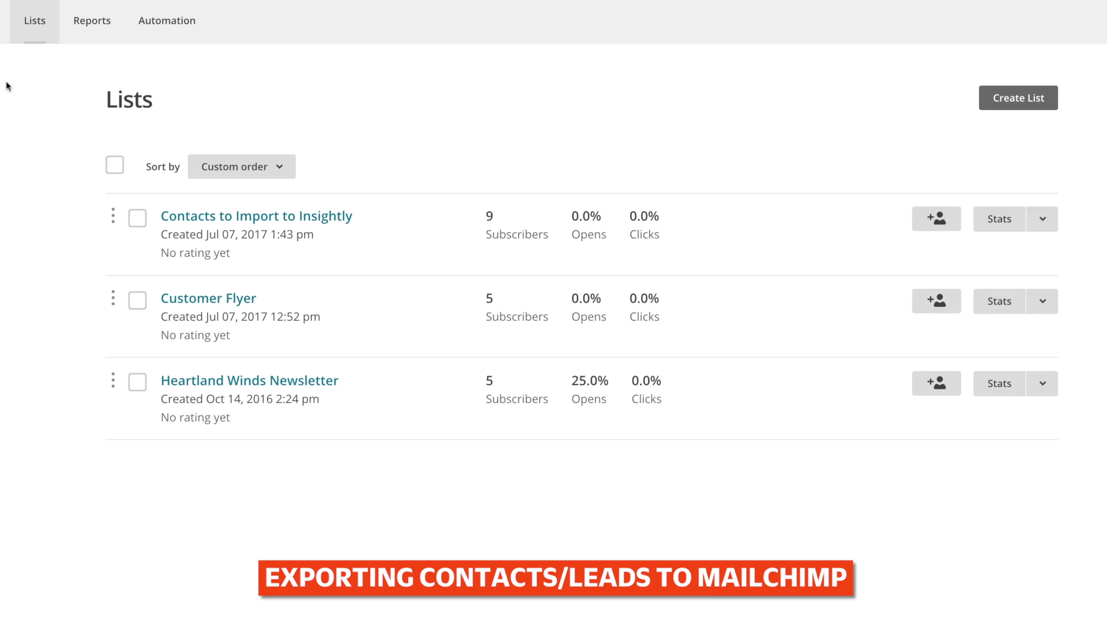
click(197, 300)
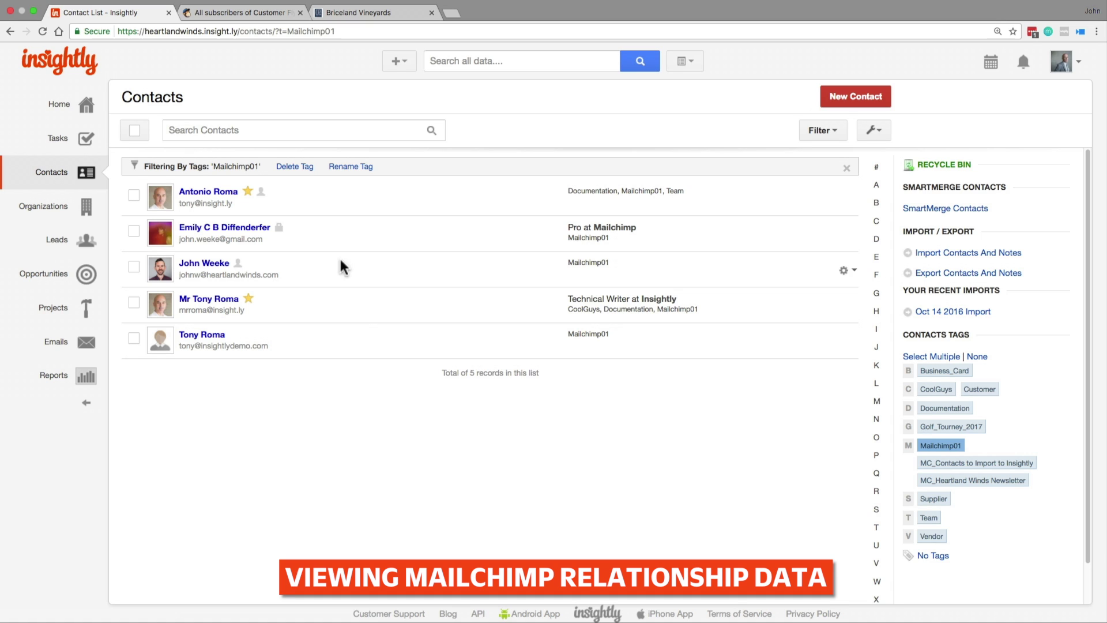
click(258, 227)
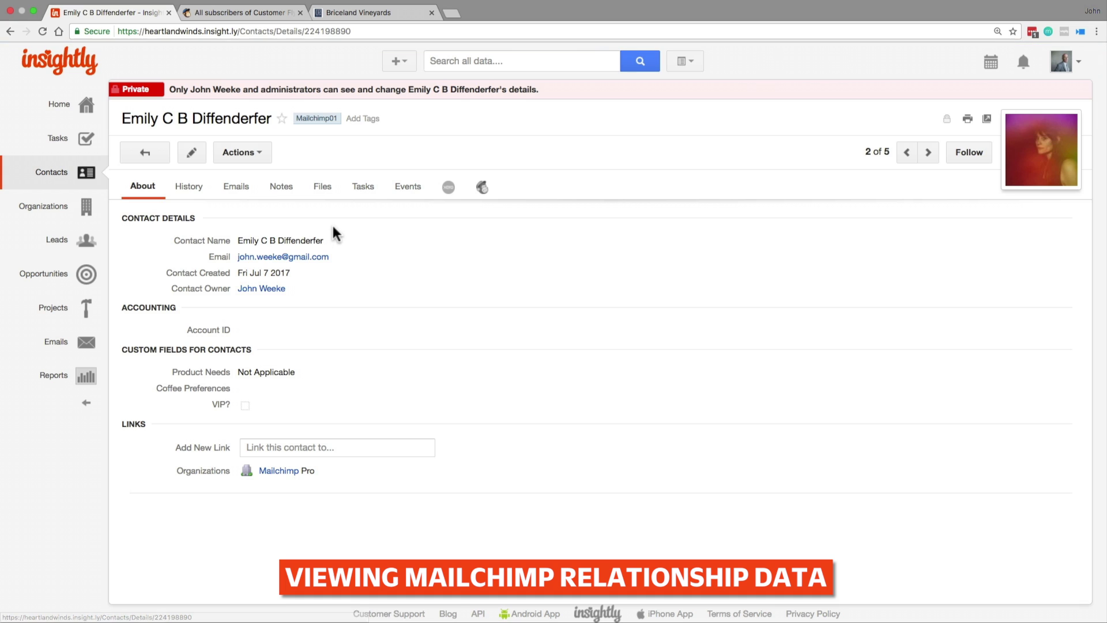
click(487, 186)
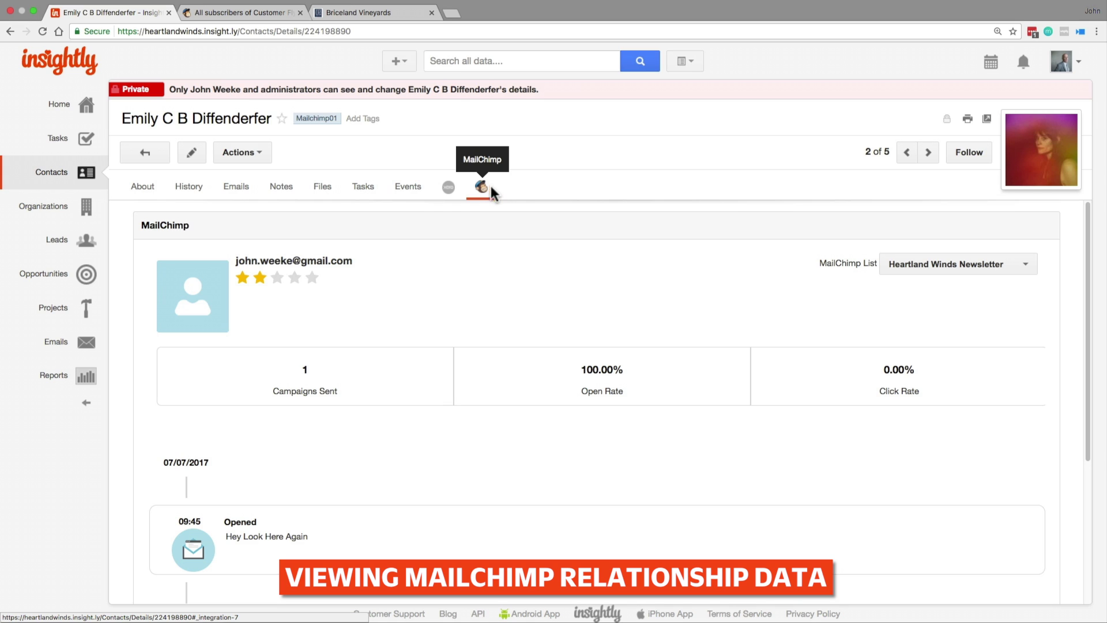
scroll(595, 247, down, 1)
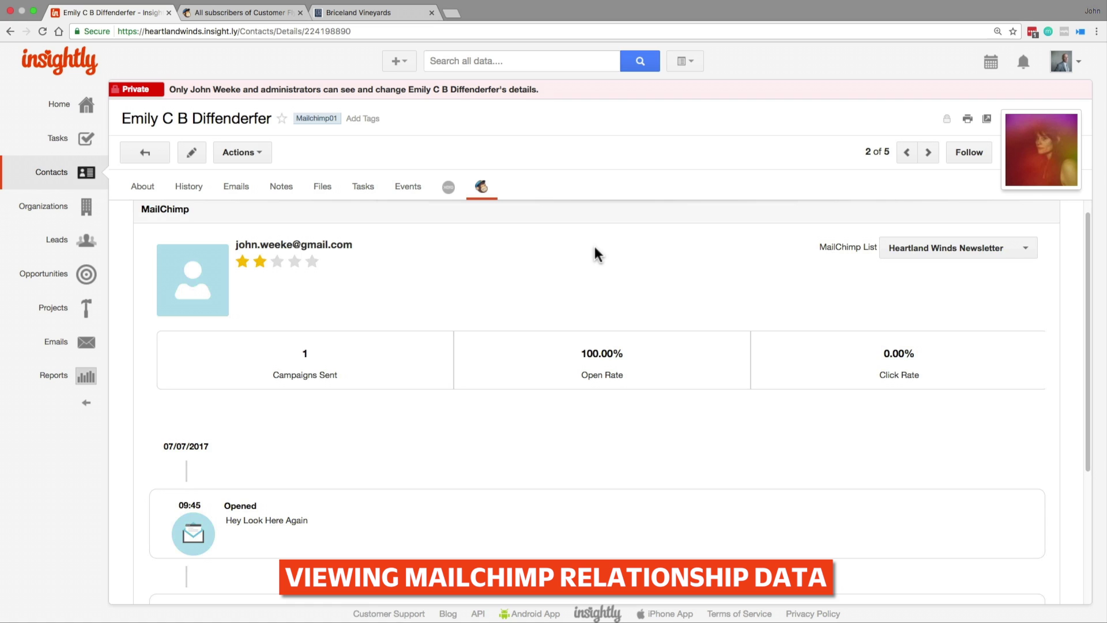
scroll(595, 248, down, 5)
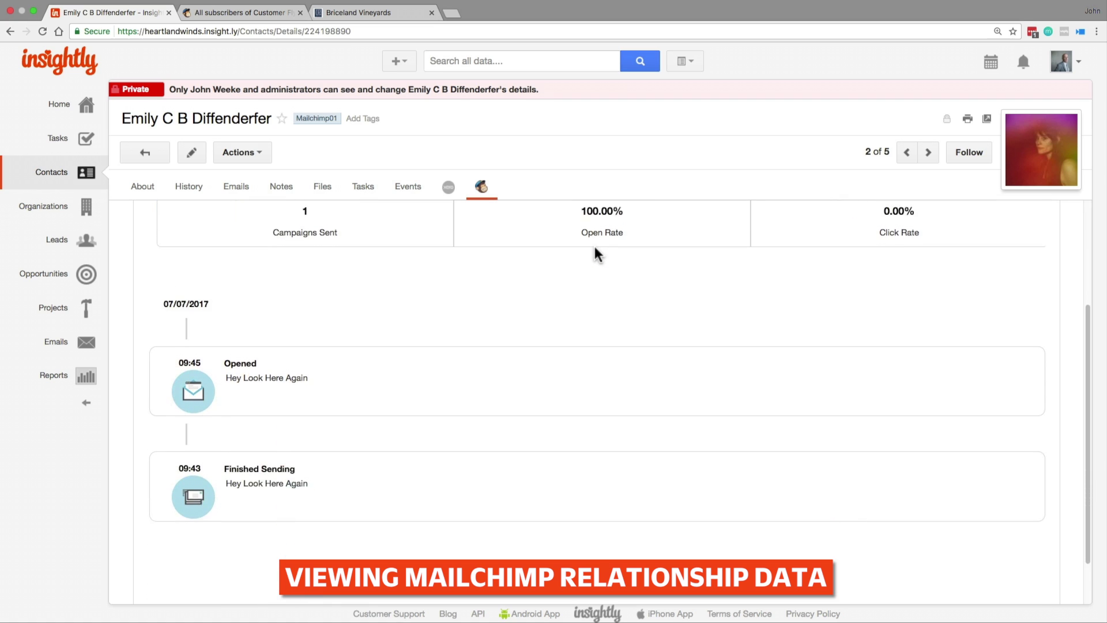
scroll(595, 248, down, 2)
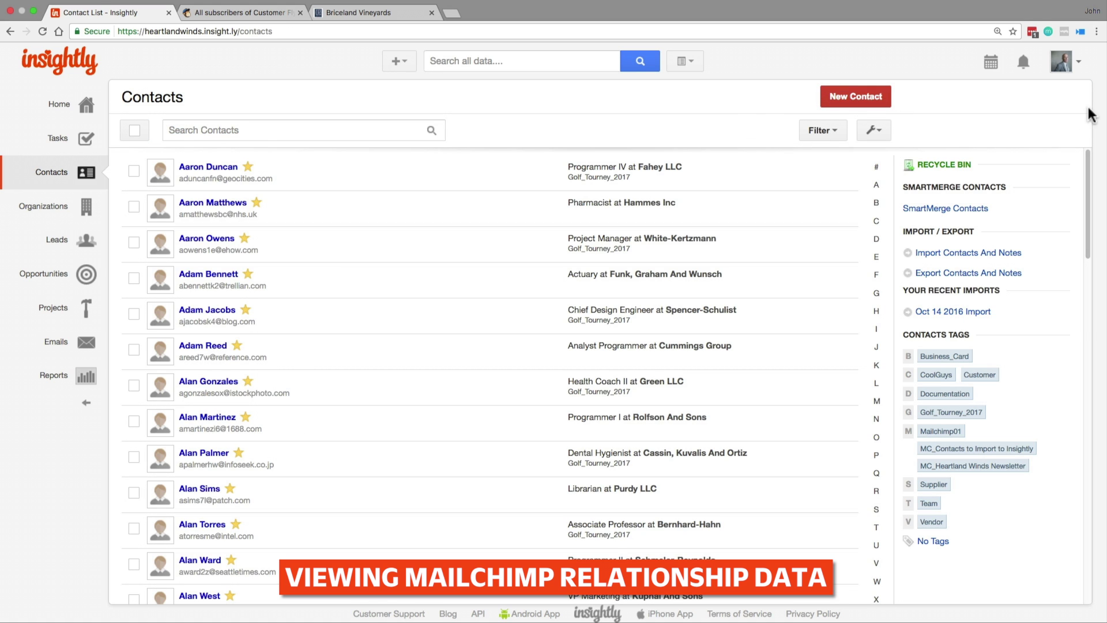
- Open the installed MailChimp integration's details from System Settings > Integrations
click(1066, 61)
click(1026, 216)
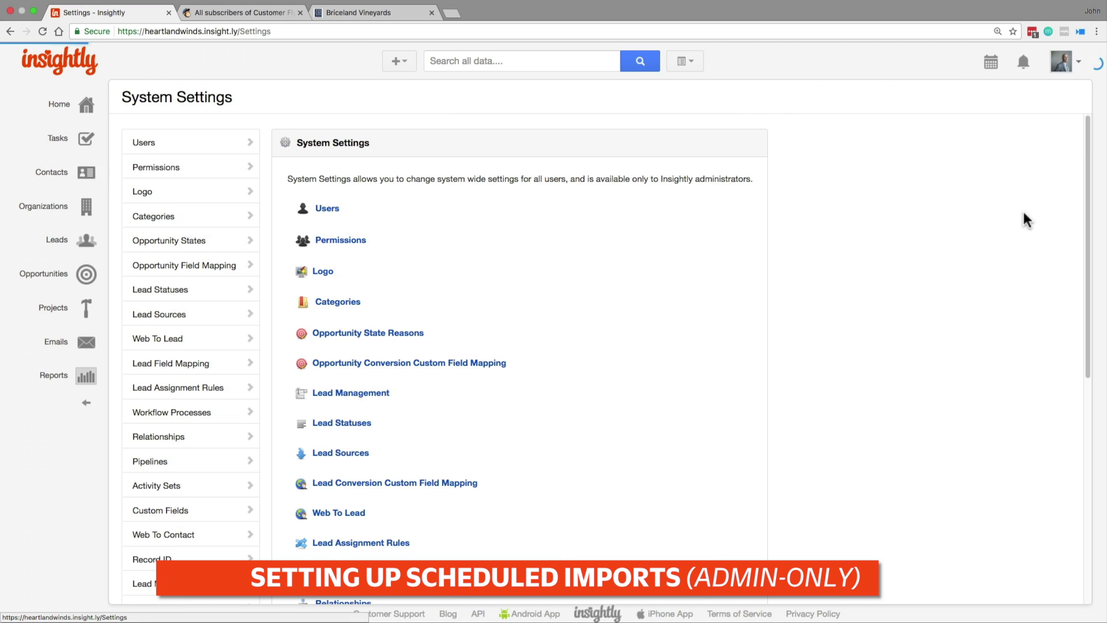
scroll(709, 277, down, 10)
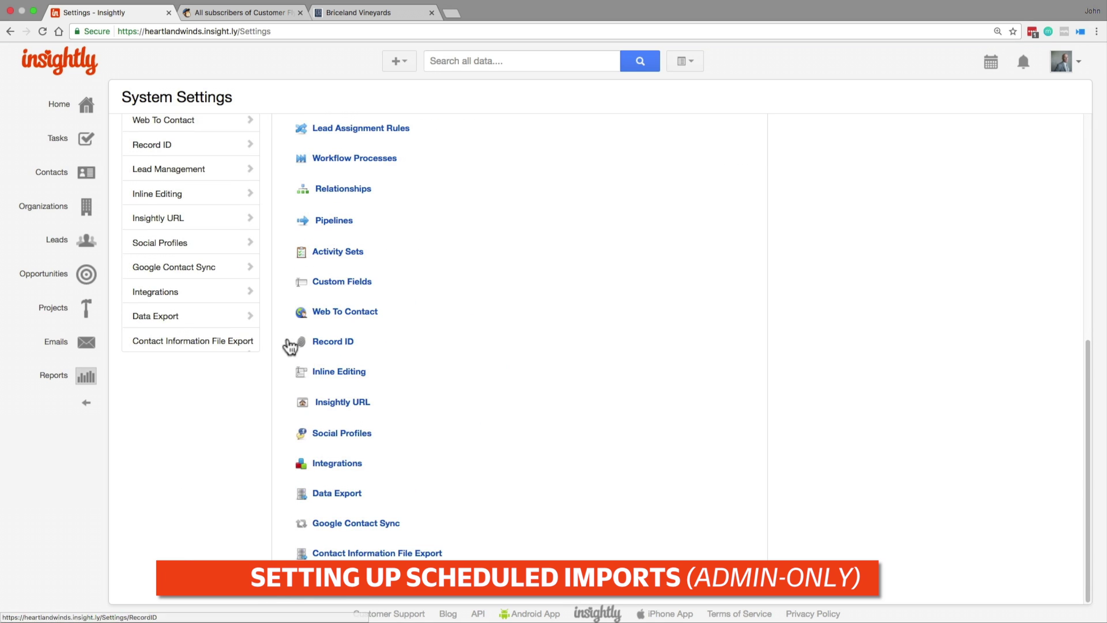
click(230, 293)
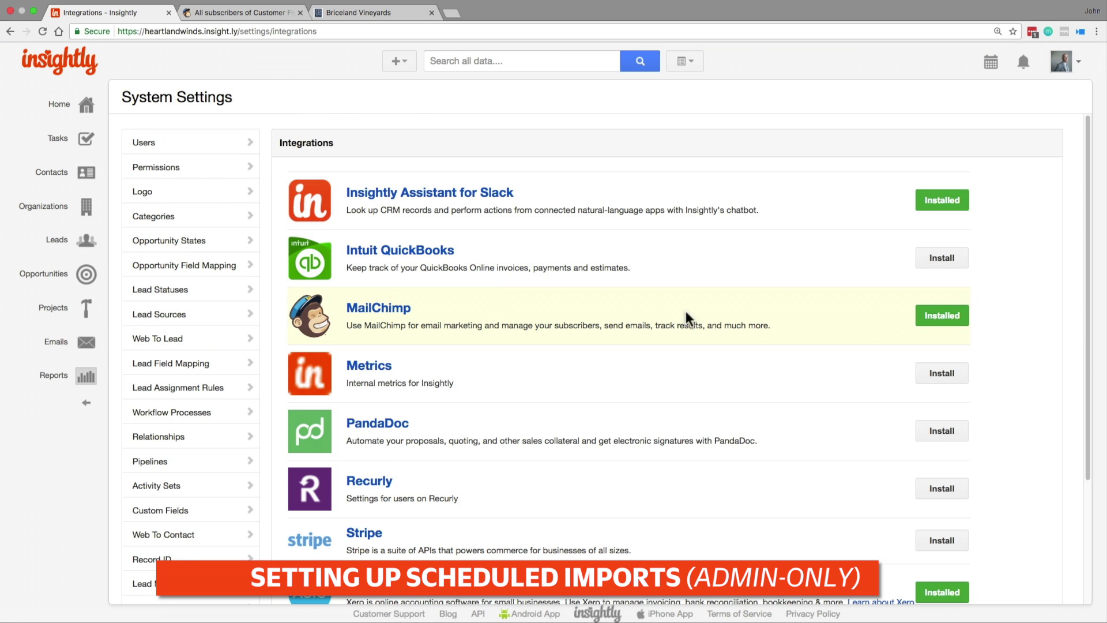
click(927, 317)
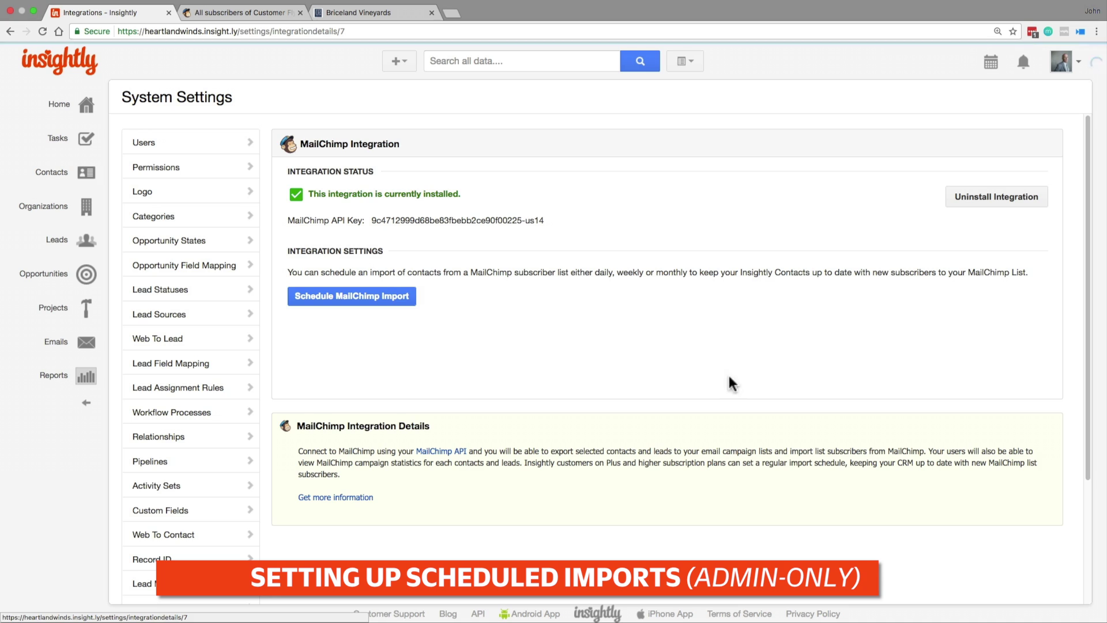
- Schedule a daily import, weekends included, of Heartland Winds Newsletter into Insightly Contacts
click(413, 297)
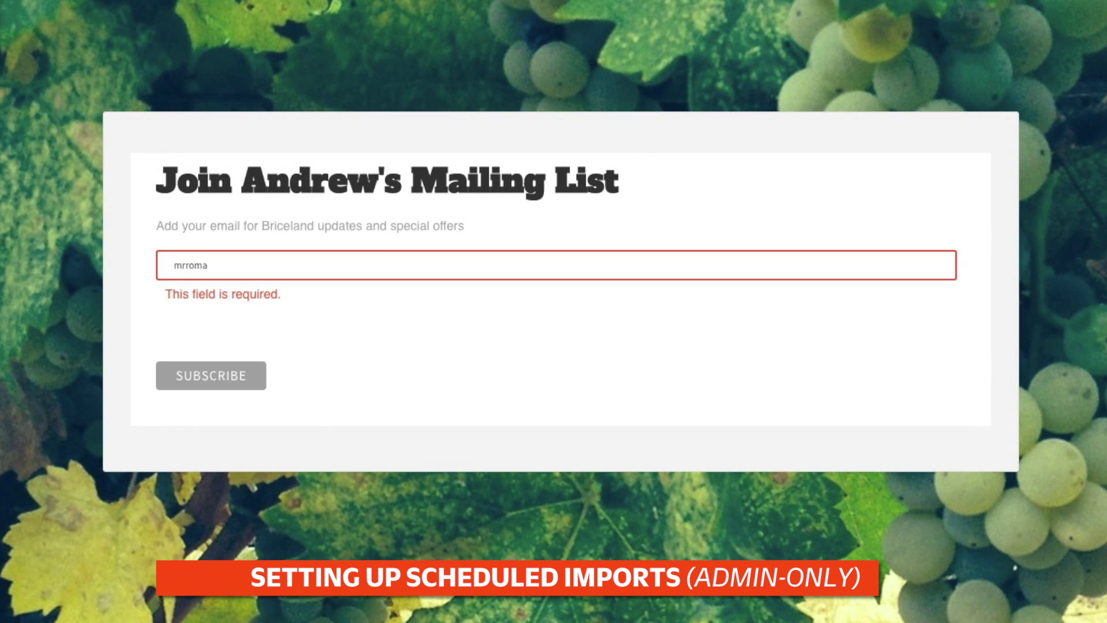
text(@ins)
text(ight.ly)
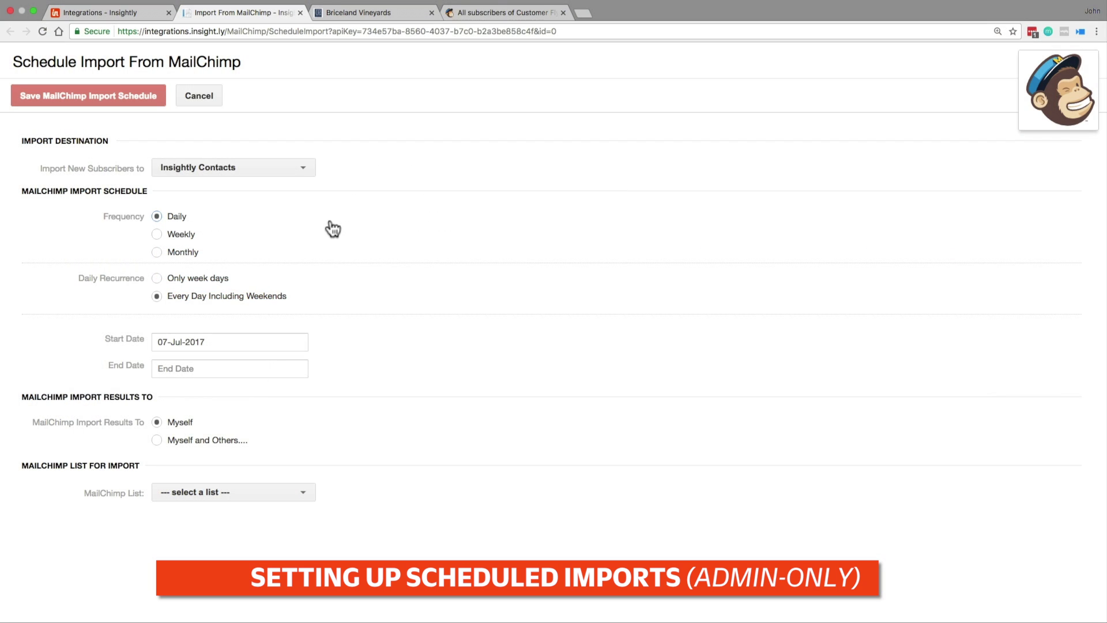
click(298, 168)
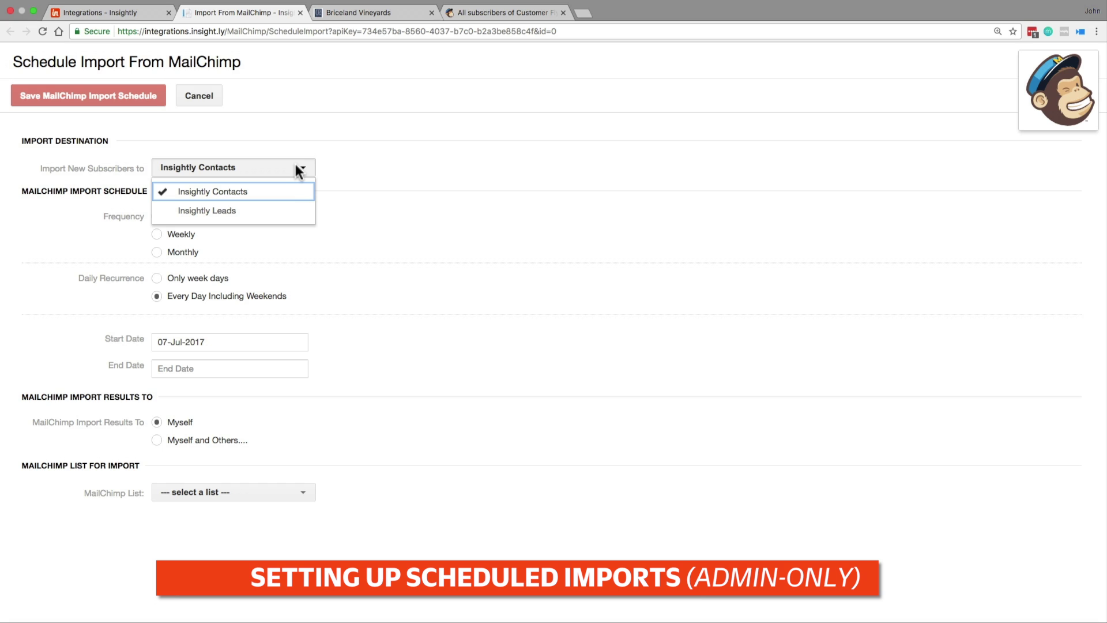
click(295, 164)
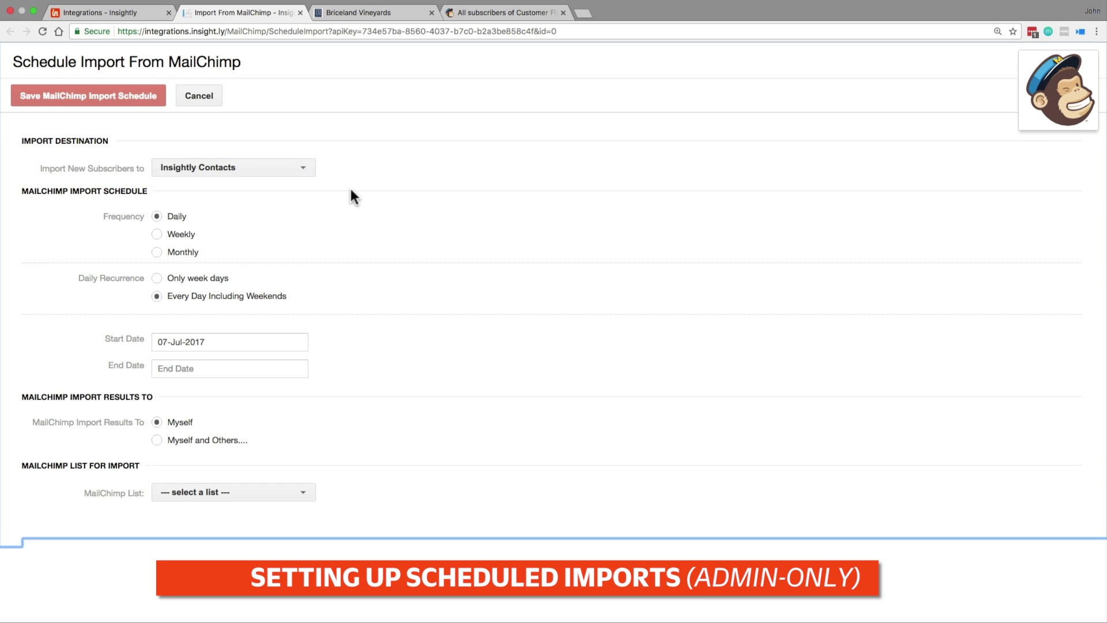
click(273, 492)
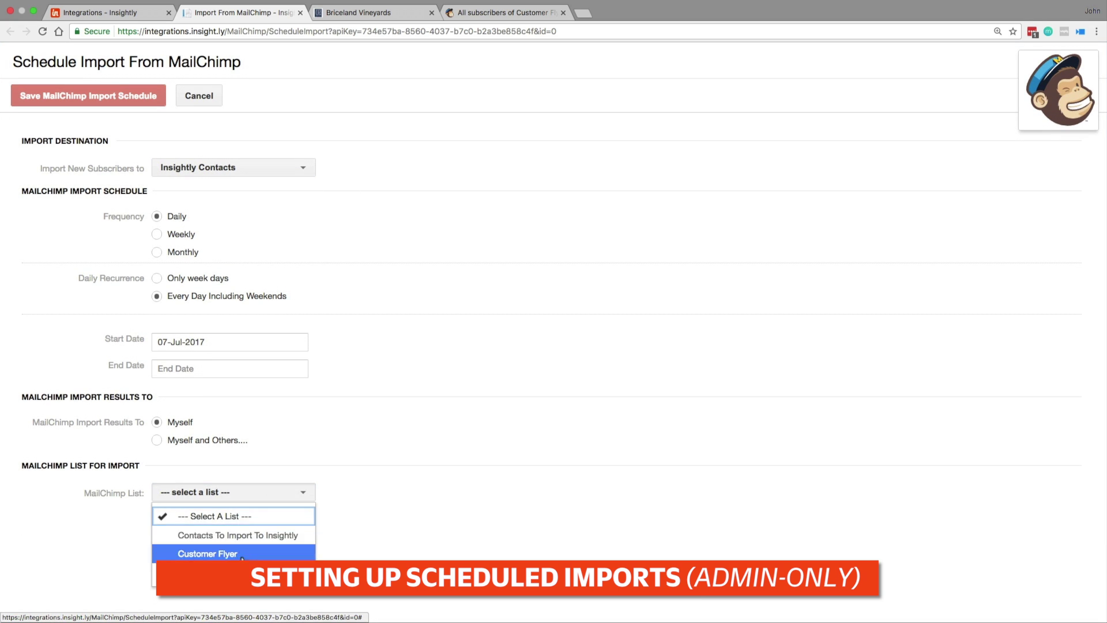
click(230, 572)
scroll(486, 404, down, 3)
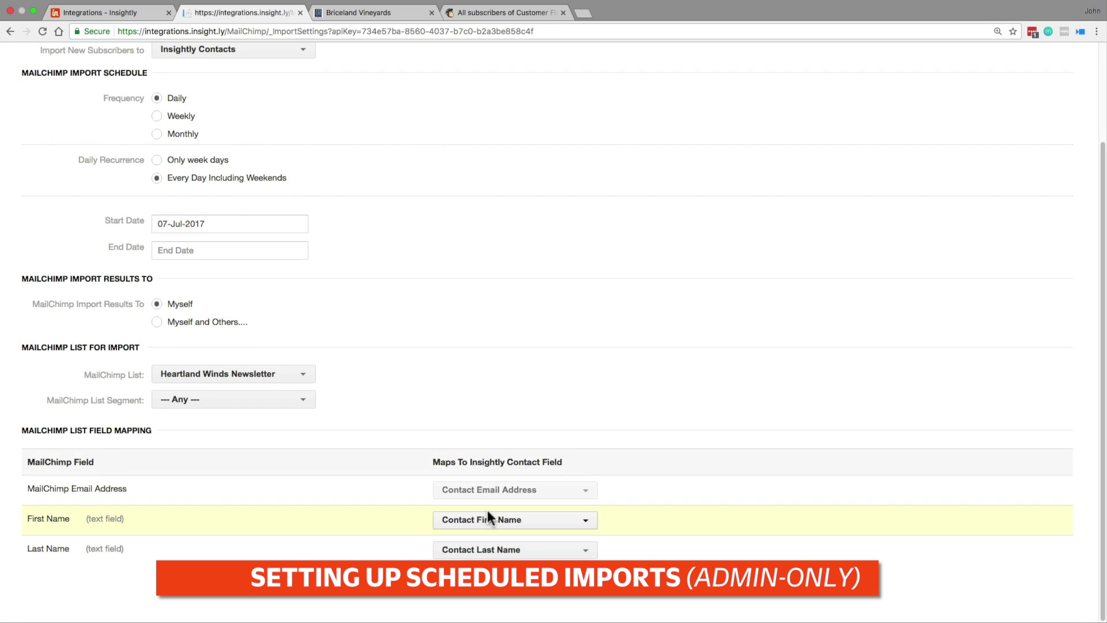
scroll(36, 305, up, 3)
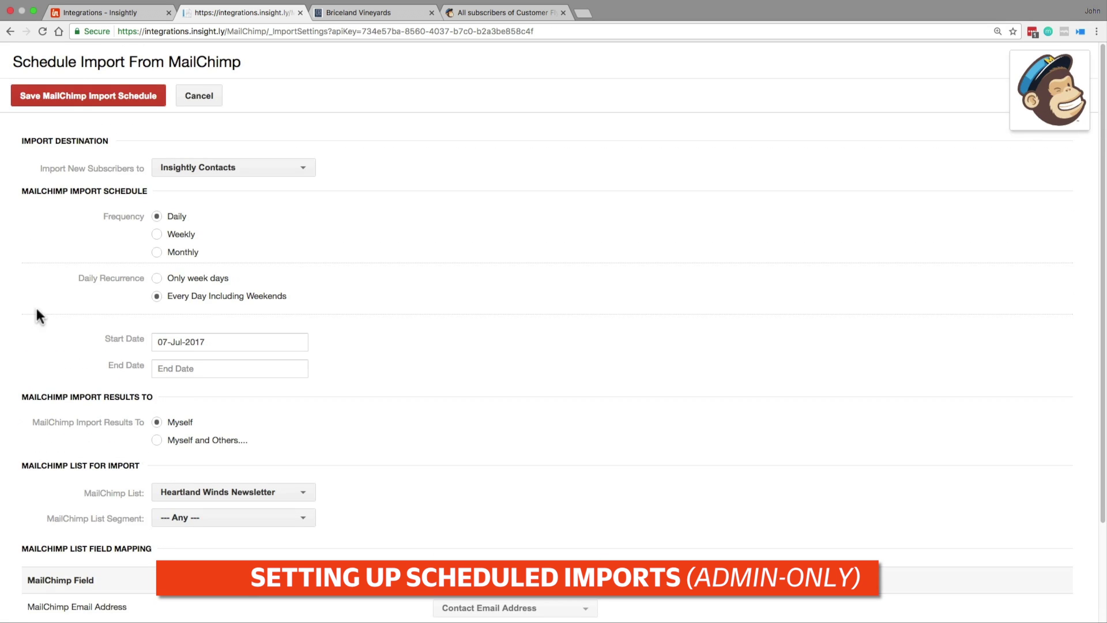
click(55, 99)
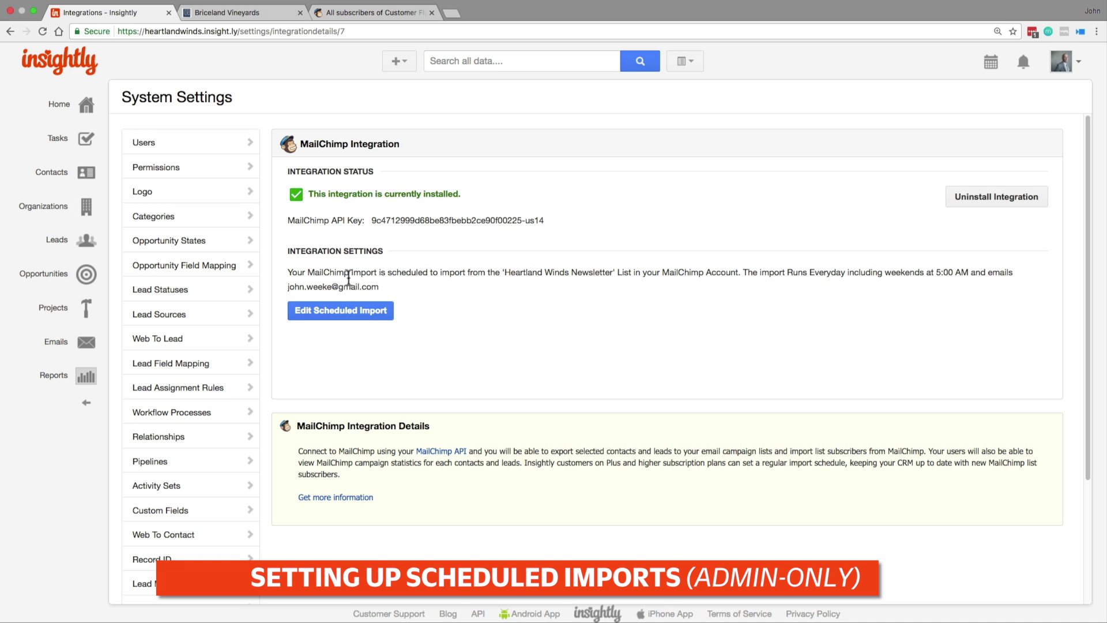